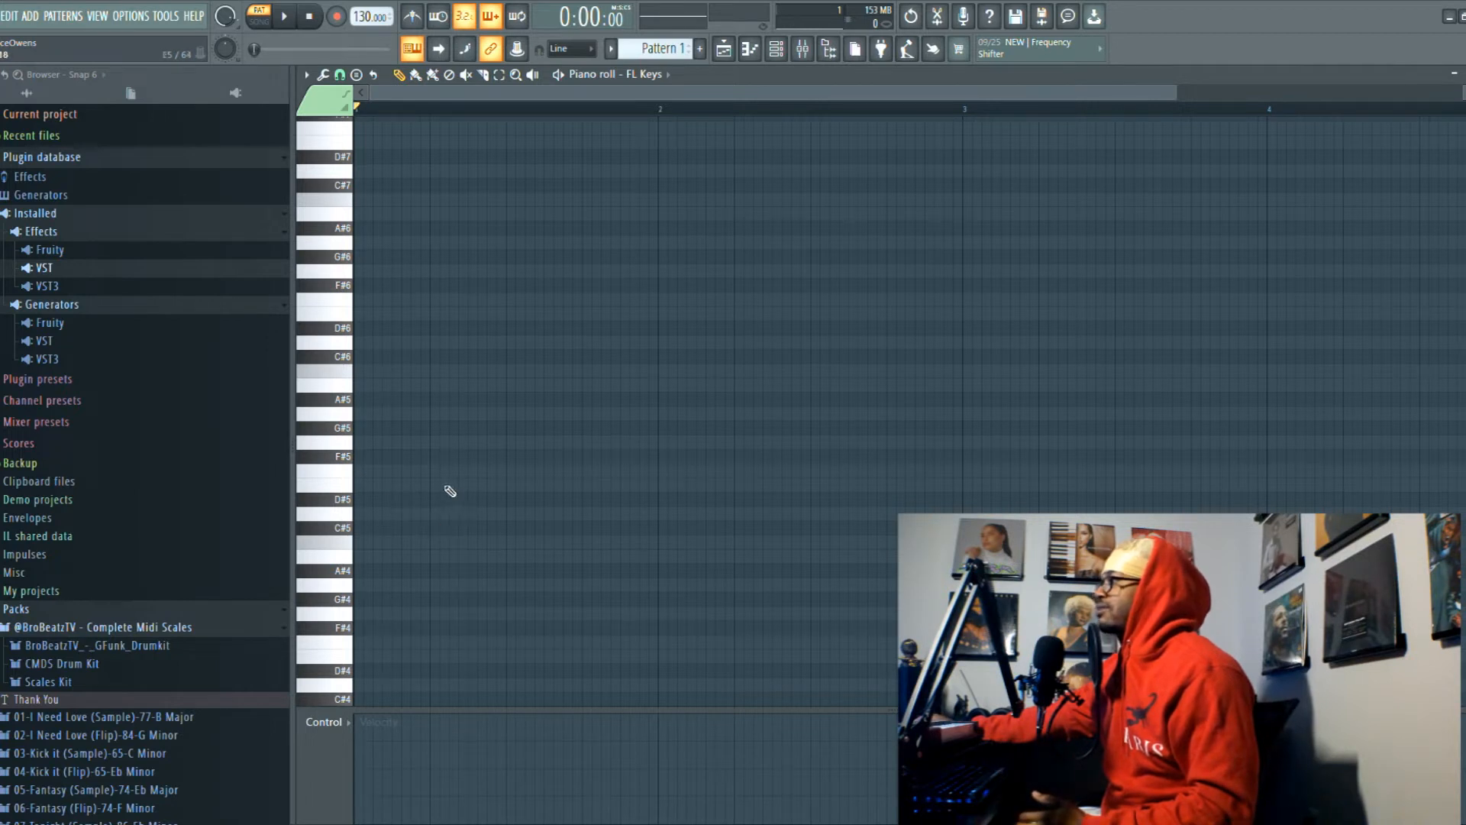
# Build a one-bar chord at bar 1 from the notes D#5, F#5 and A#5, and play it back
pyautogui.click(399, 503)
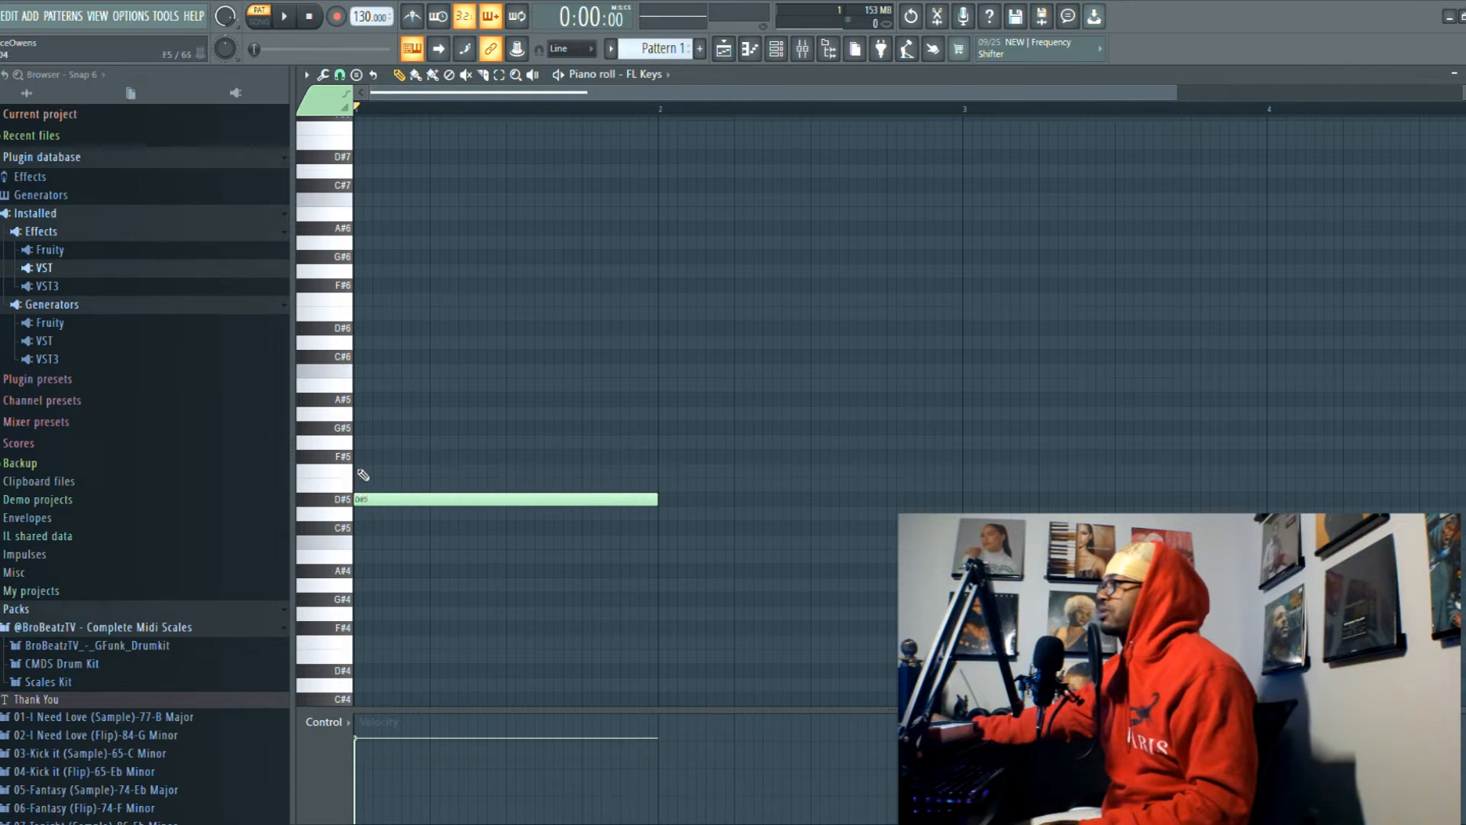
pyautogui.click(371, 459)
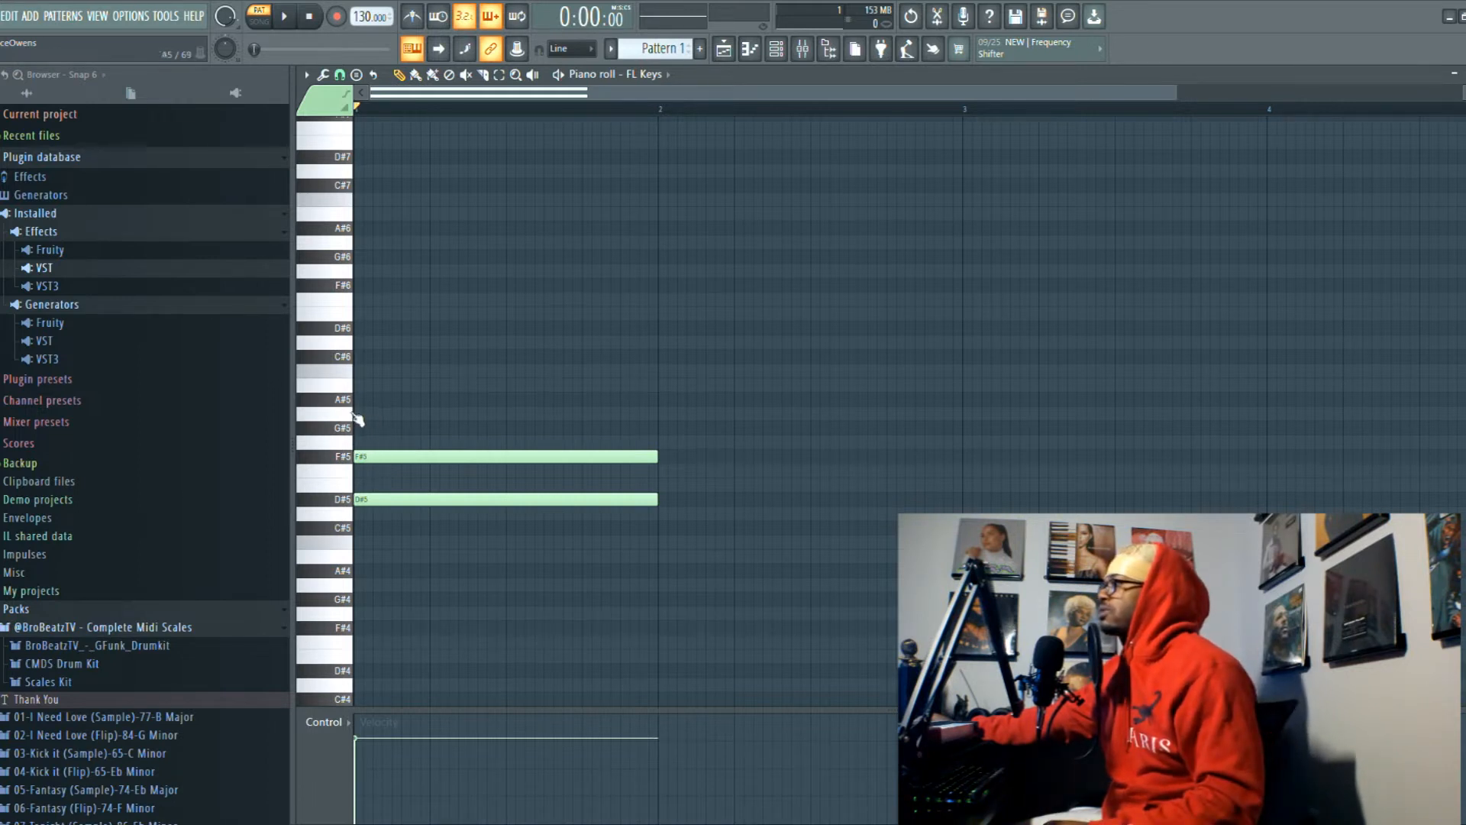
pyautogui.click(373, 400)
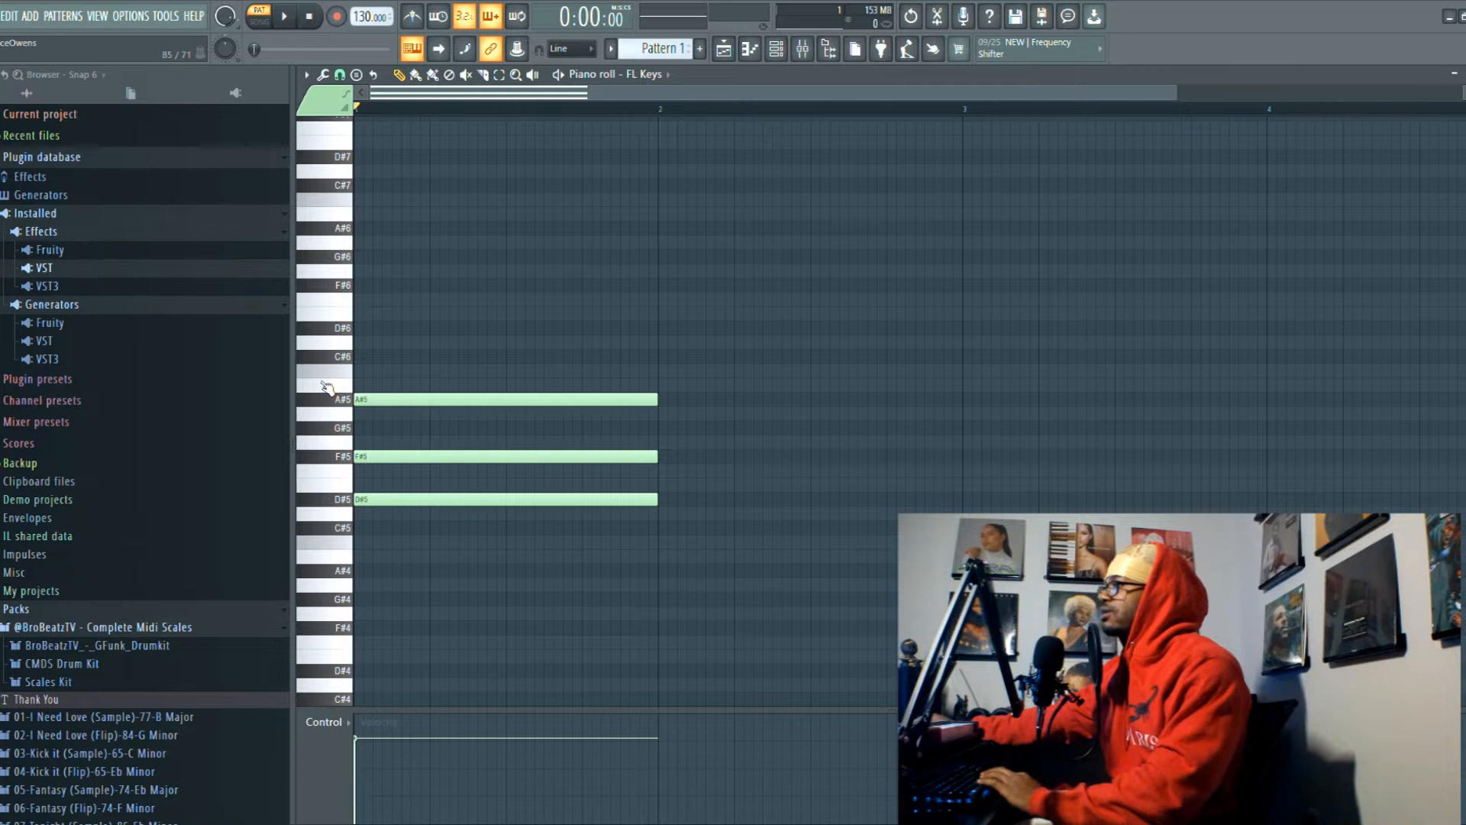
pyautogui.press('space')
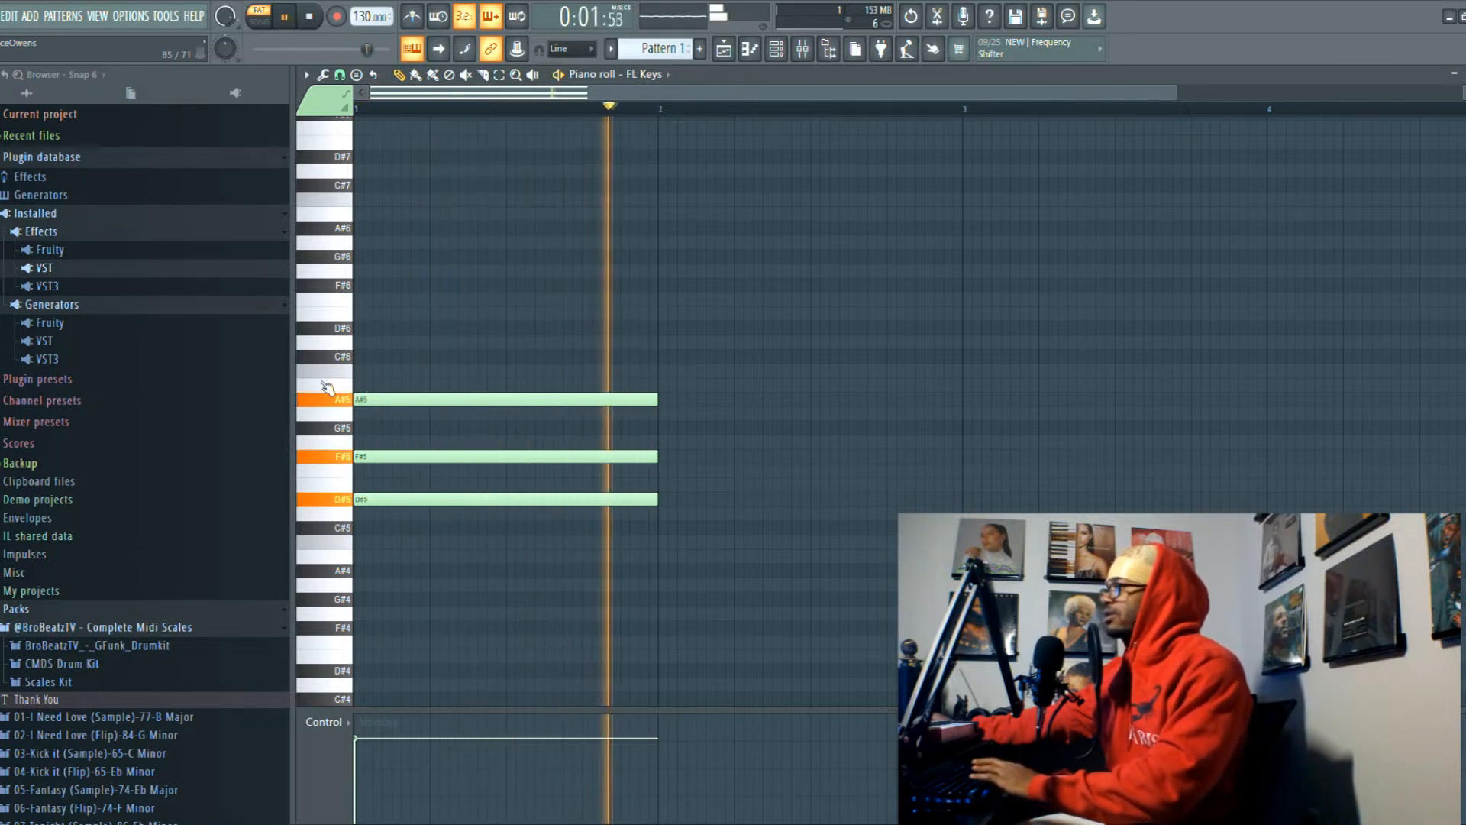
pyautogui.press('space')
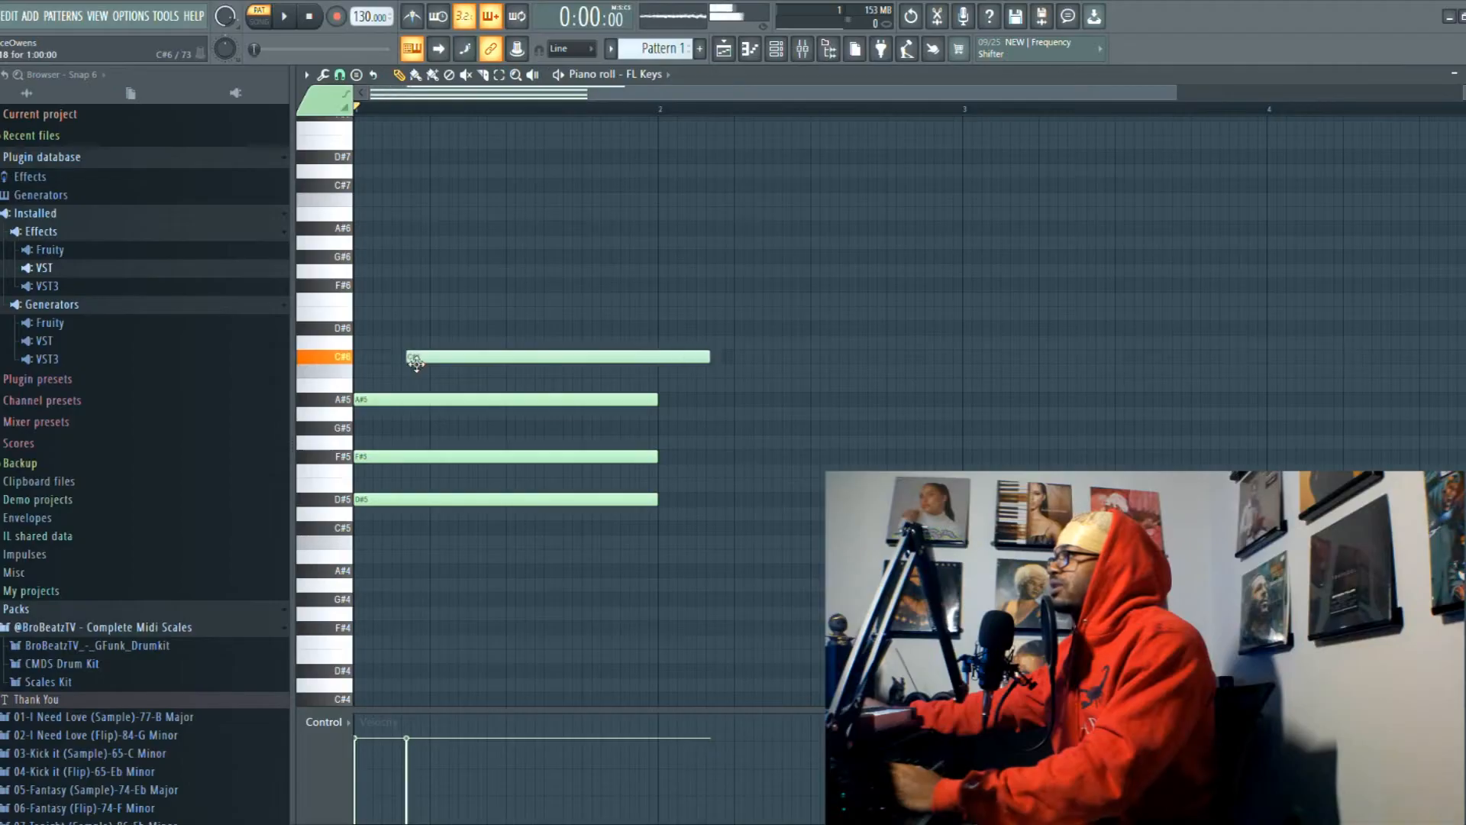
# Extend the D# chord at bar 1 with C#6 and F6 notes, and play it back
pyautogui.click(374, 300)
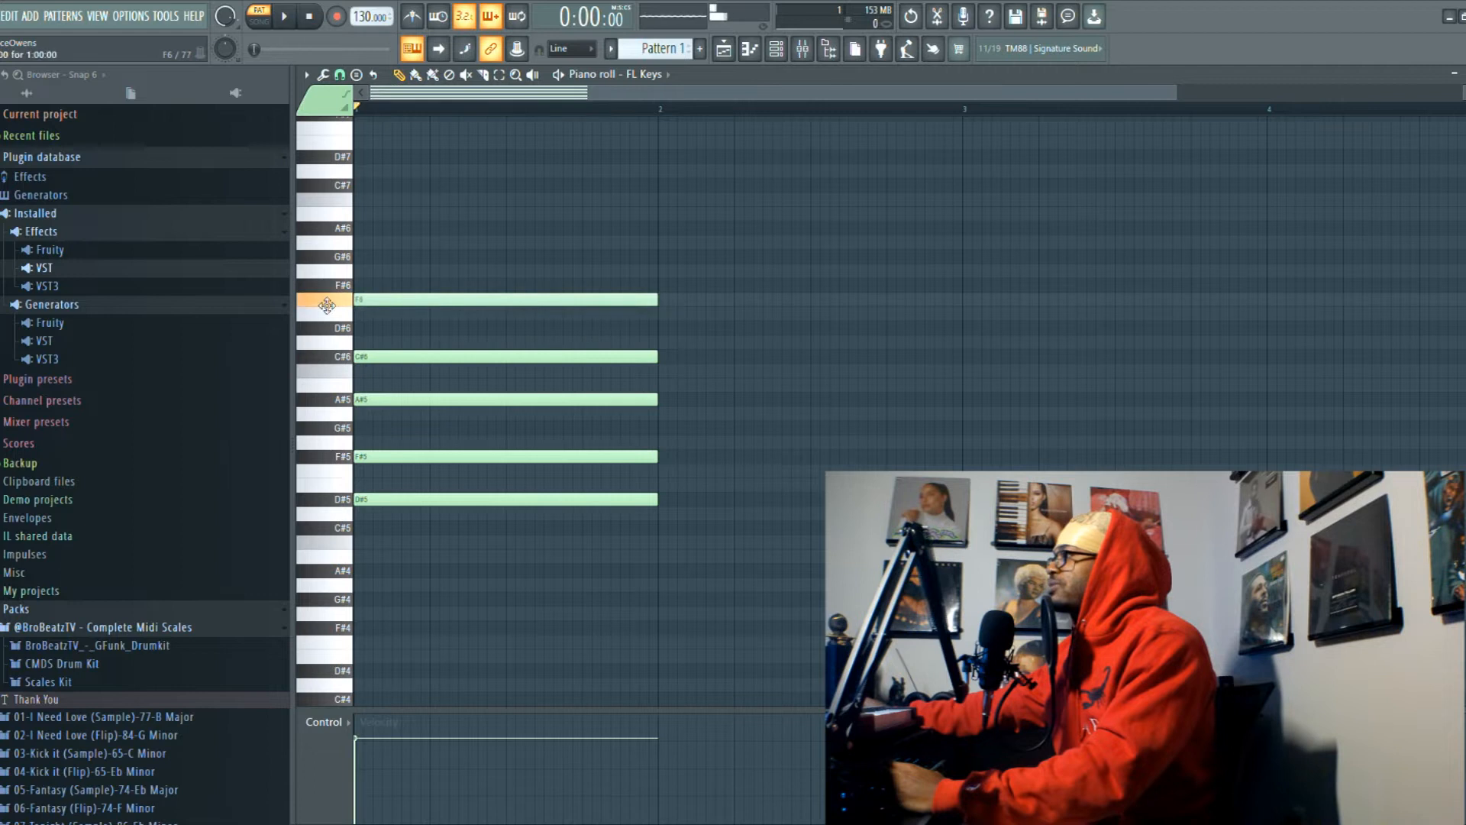
pyautogui.press('space')
pyautogui.press('space')
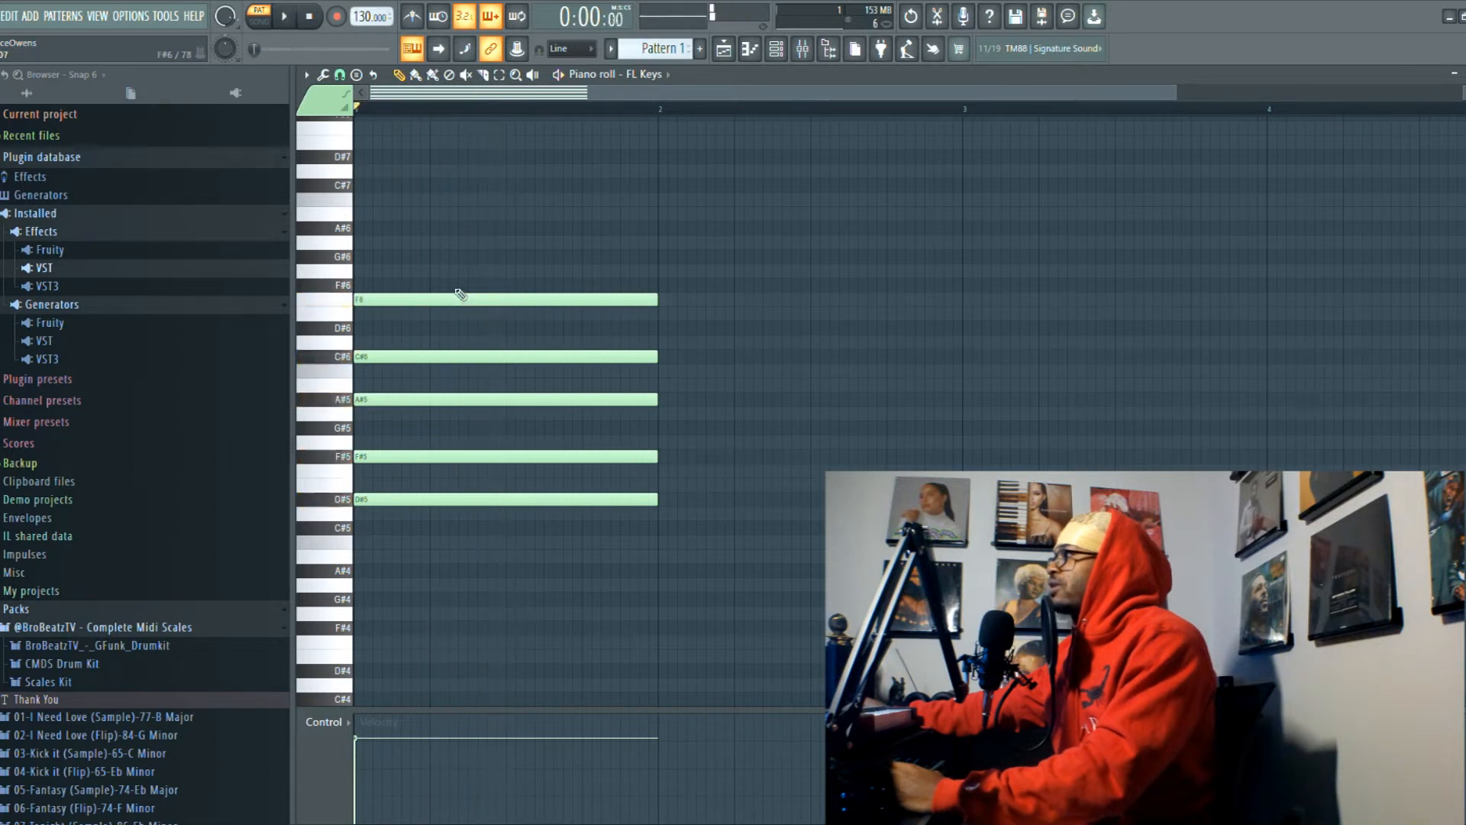
# Add G#6 and C7 on top of the D# chord at bar 1 and play the full voicing
pyautogui.moveTo(399, 259); pyautogui.dragTo(360, 257)
pyautogui.click(376, 200)
pyautogui.press('space')
pyautogui.press('space')
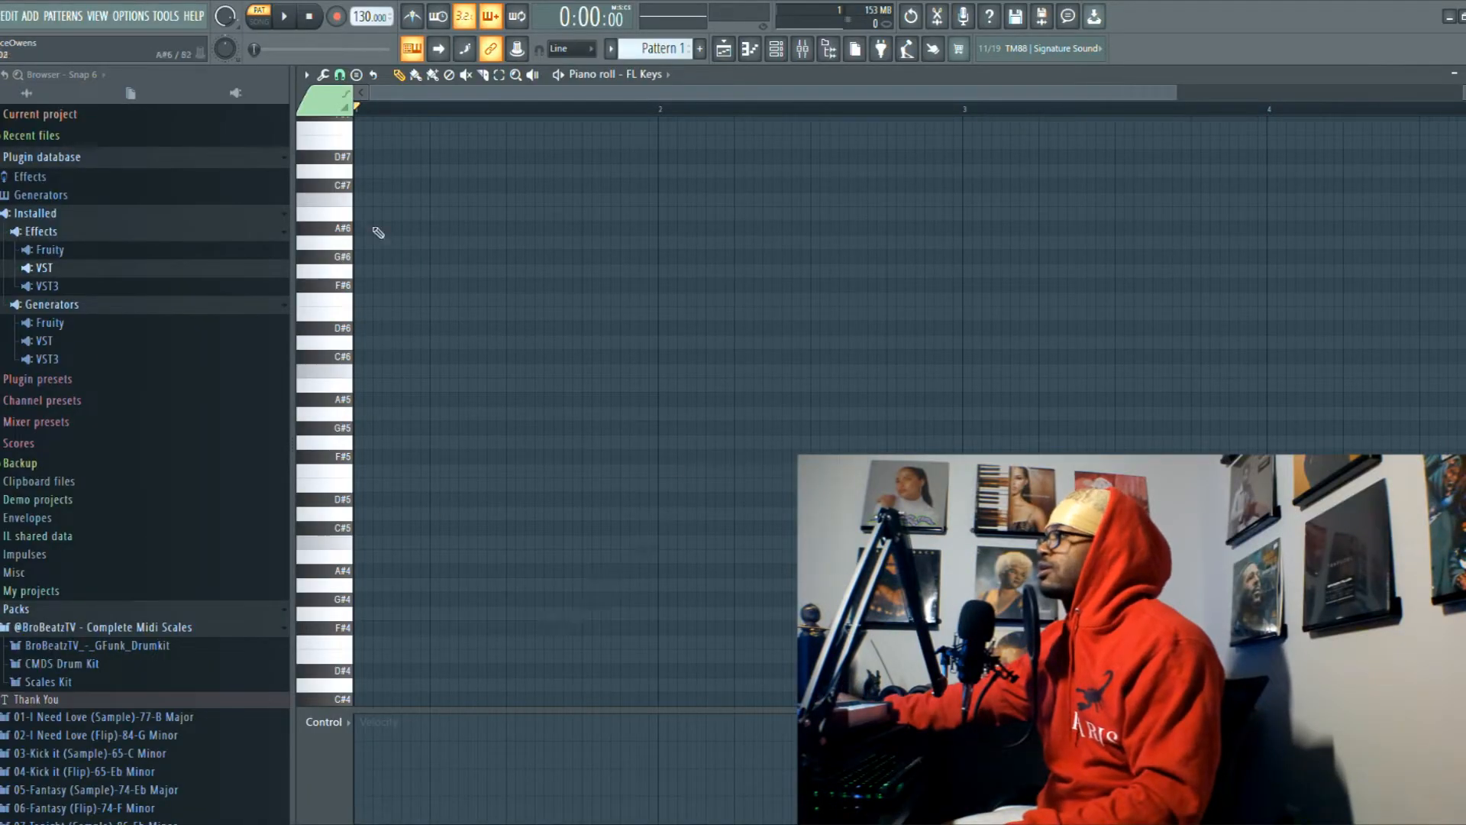
# Build a one-bar chord at bar 1 from the notes C#5, F5 and G#5, and play it back
pyautogui.click(399, 530)
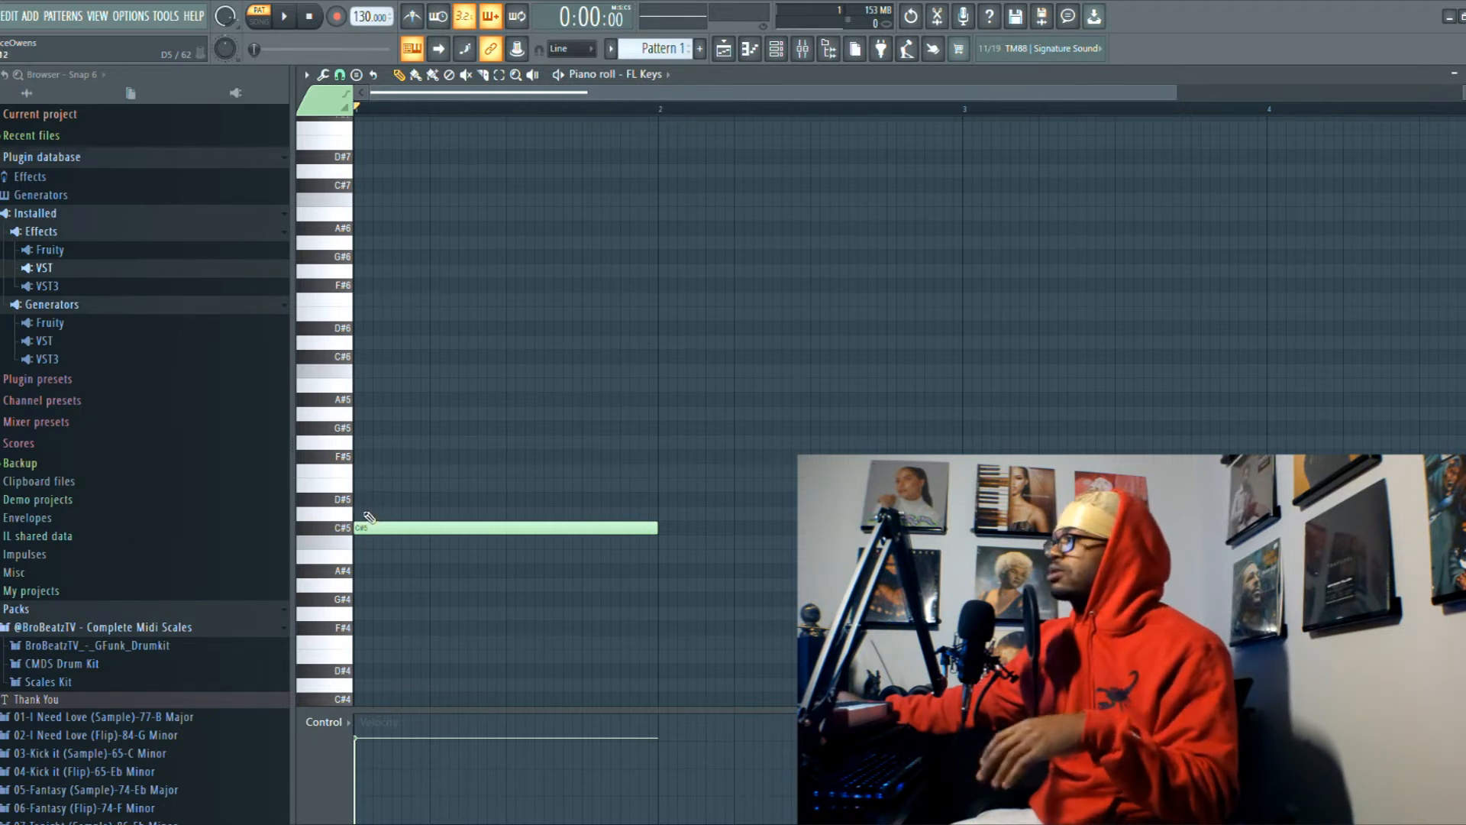
pyautogui.click(364, 471)
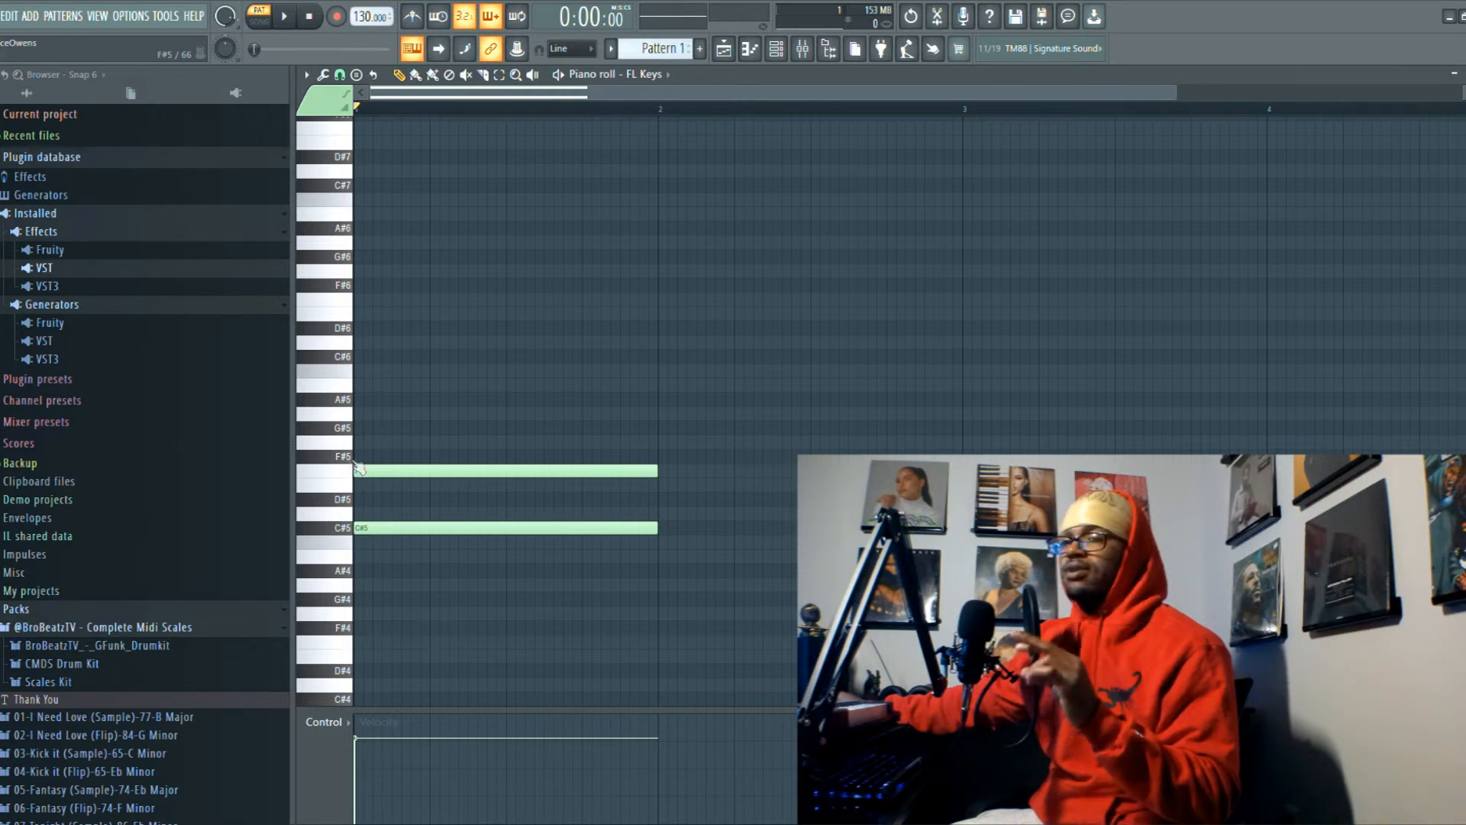
pyautogui.click(368, 429)
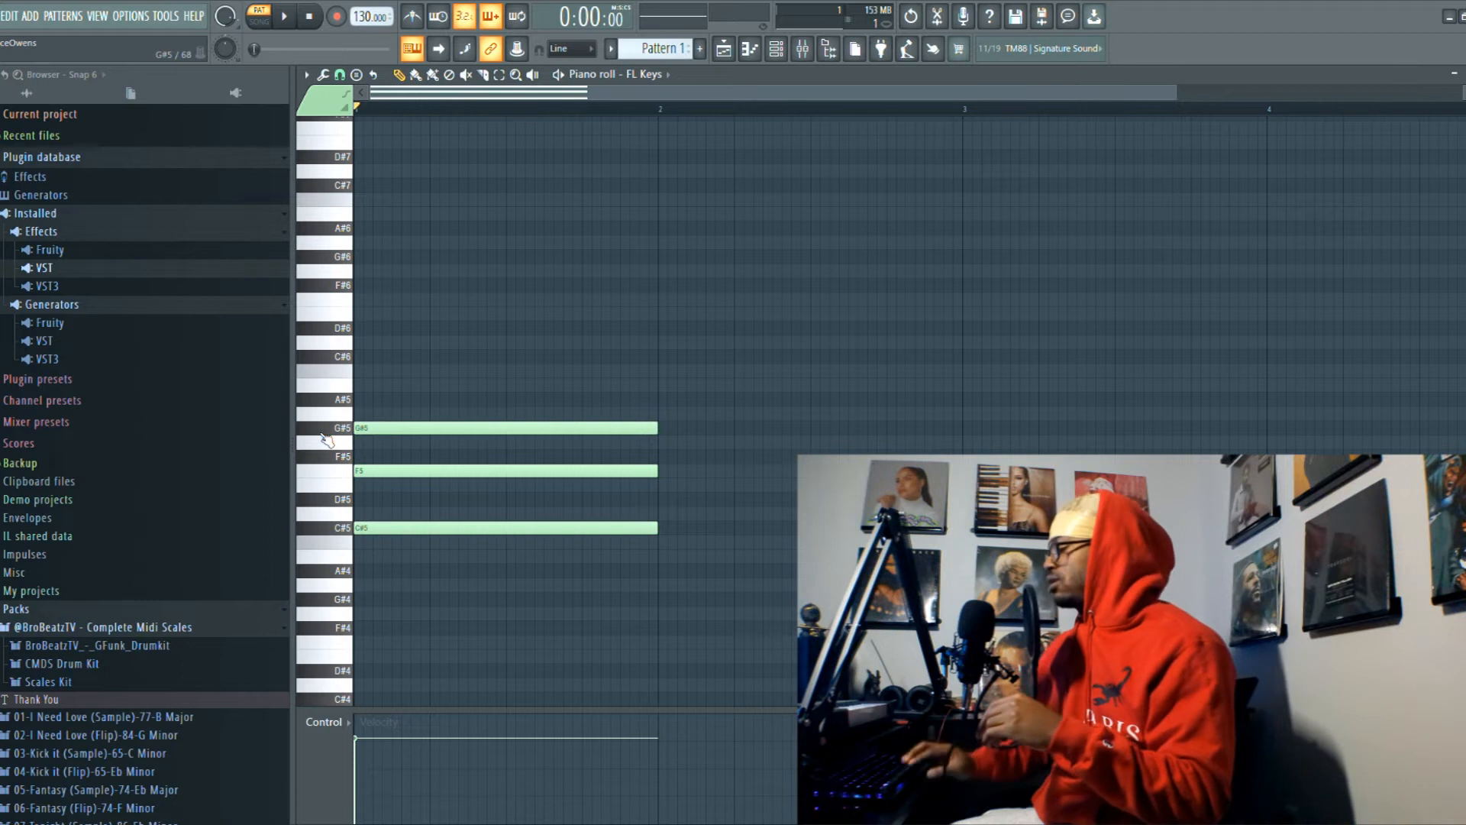
pyautogui.press('space')
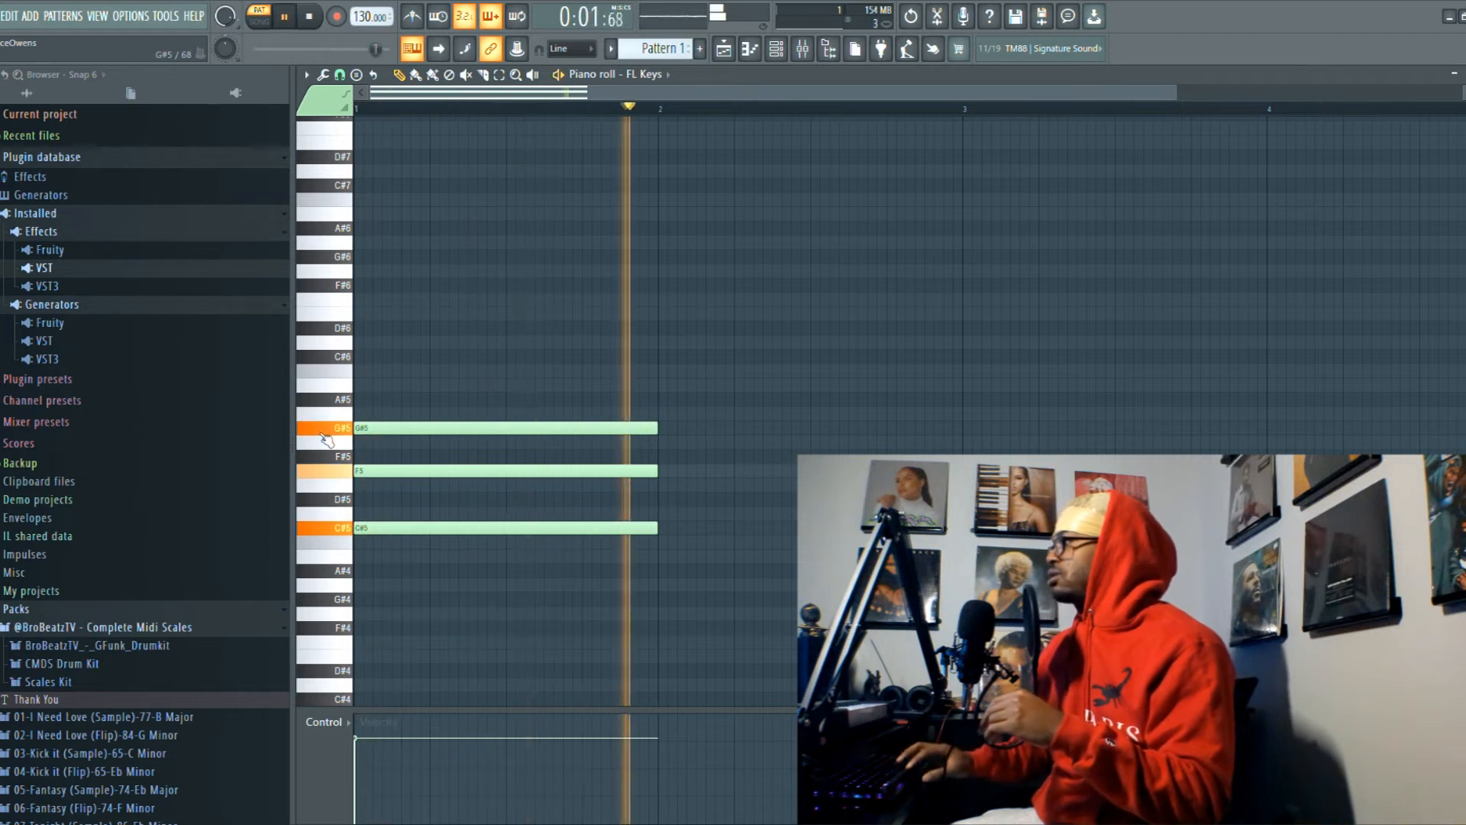
pyautogui.press('space')
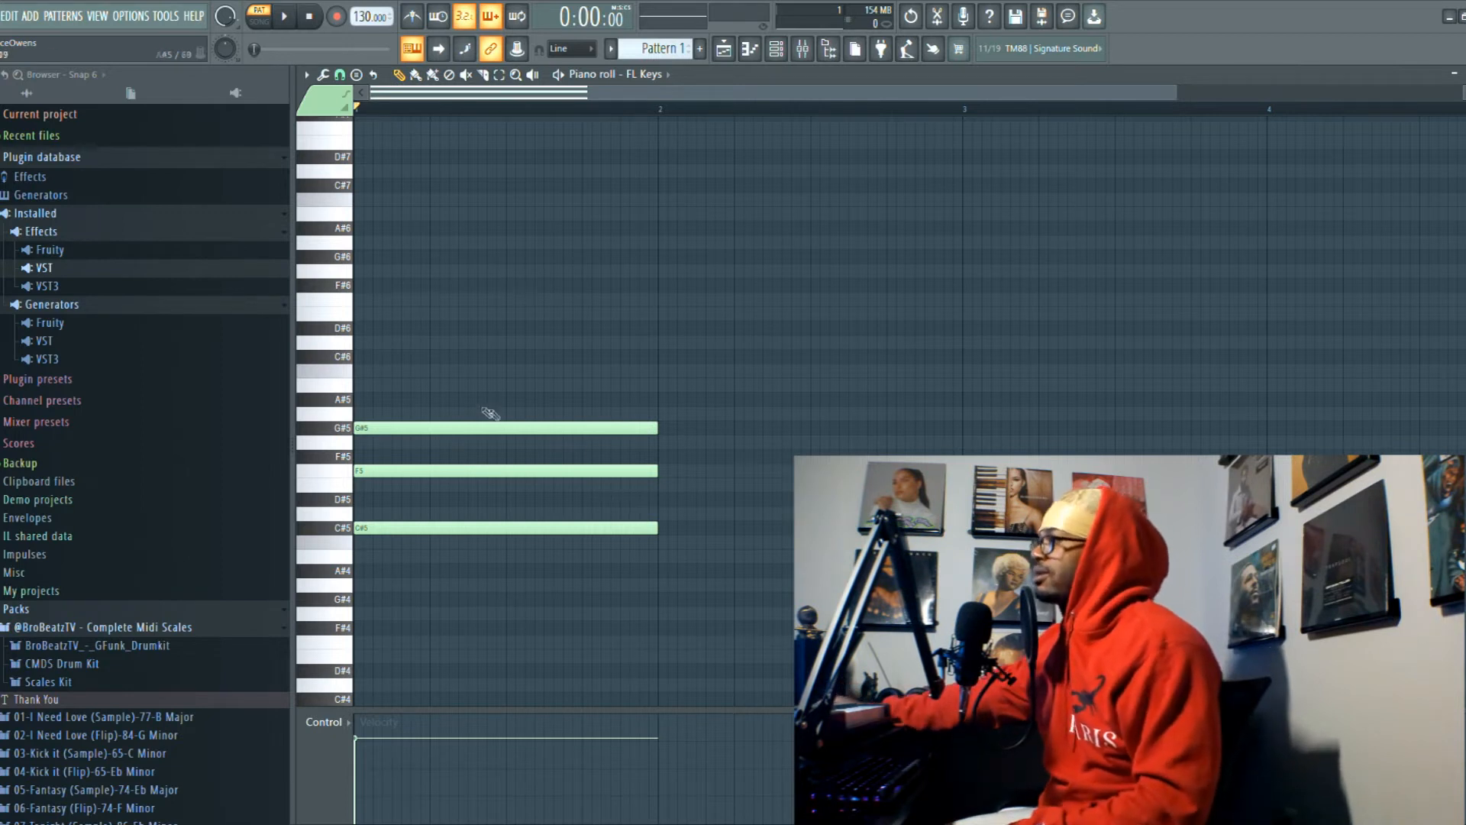
# Extend the C# chord at bar 1 with C6 and D#6 notes, and play it back
pyautogui.moveTo(427, 380); pyautogui.dragTo(323, 378)
pyautogui.moveTo(385, 327); pyautogui.dragTo(324, 340)
pyautogui.press('space')
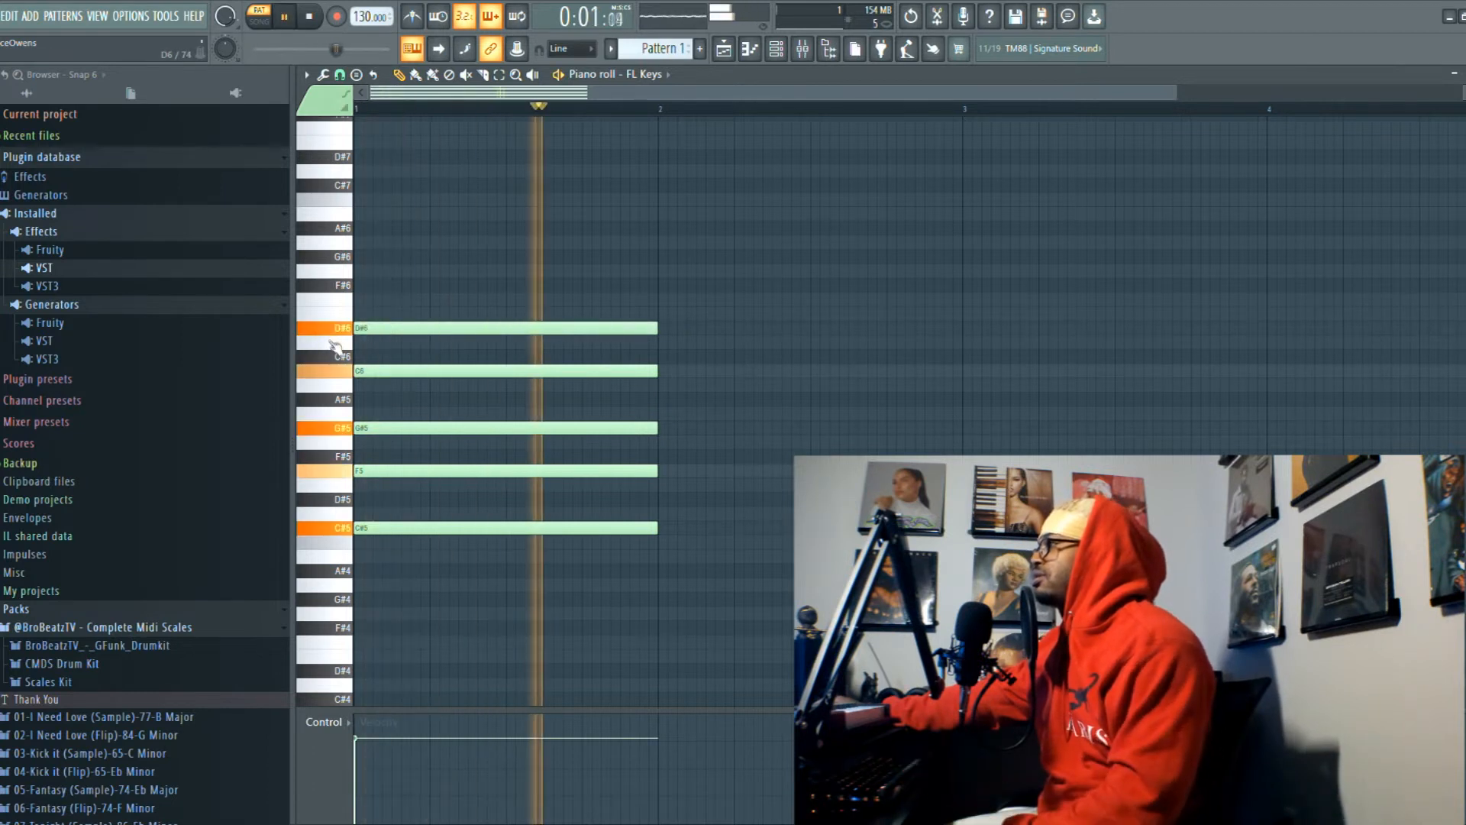
pyautogui.press('space')
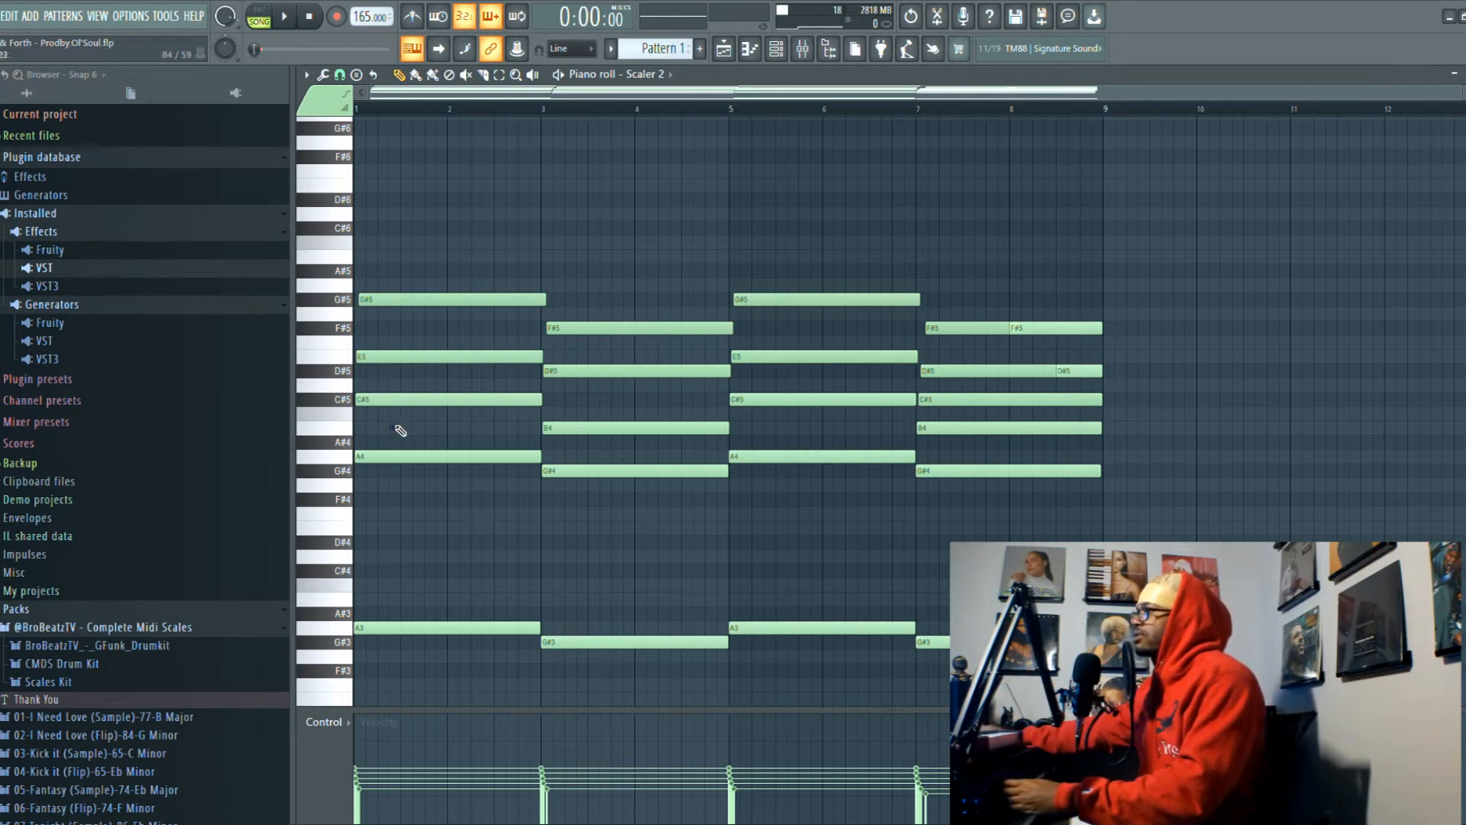
# Play back the Scaler 2 chord progression, and select its A4/G#4 root notes and its A3/G#3 bass notes in turn
pyautogui.press('space')
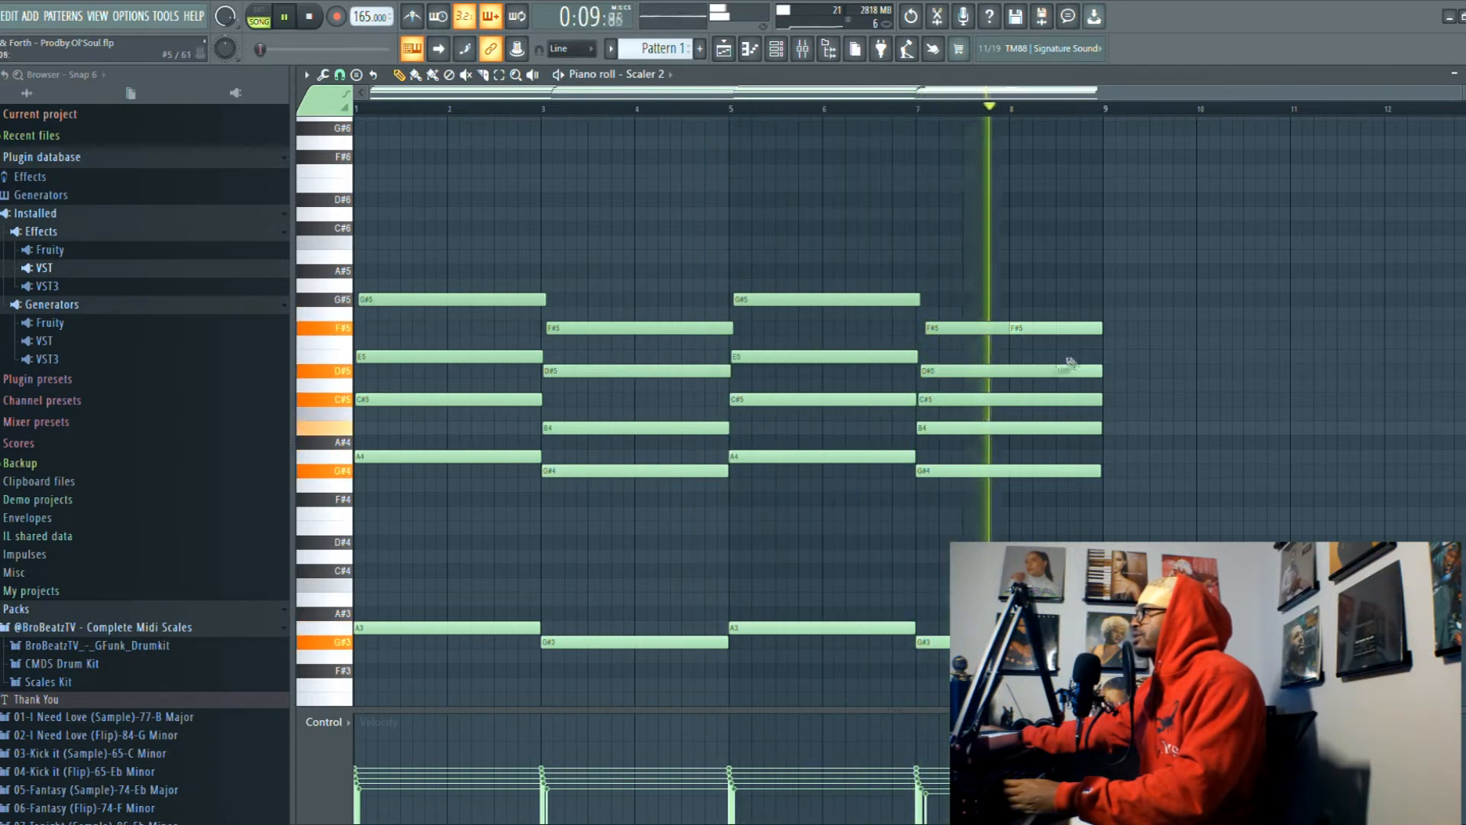
pyautogui.press('space')
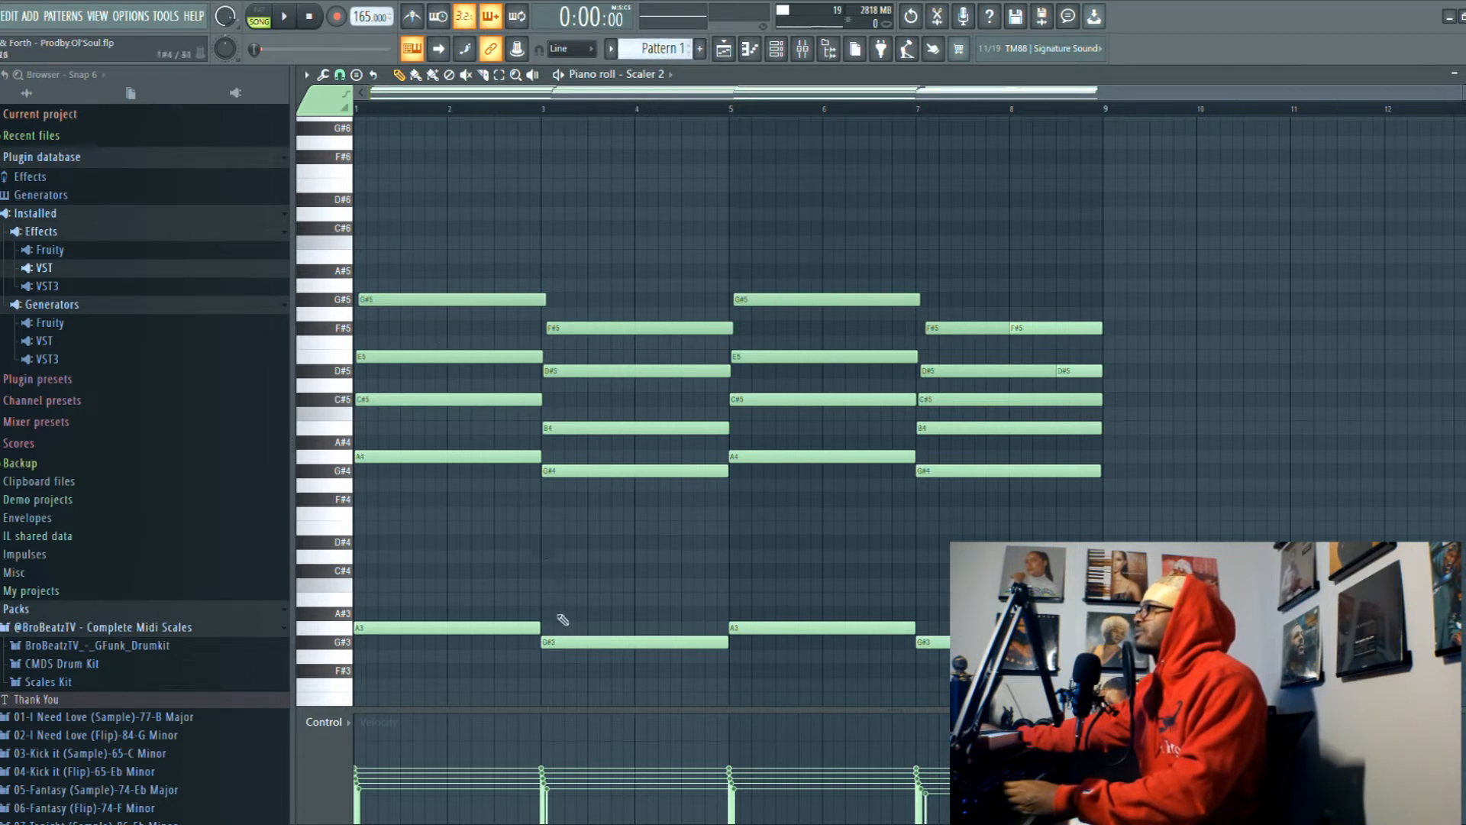
pyautogui.moveTo(398, 450); pyautogui.dragTo(957, 500)
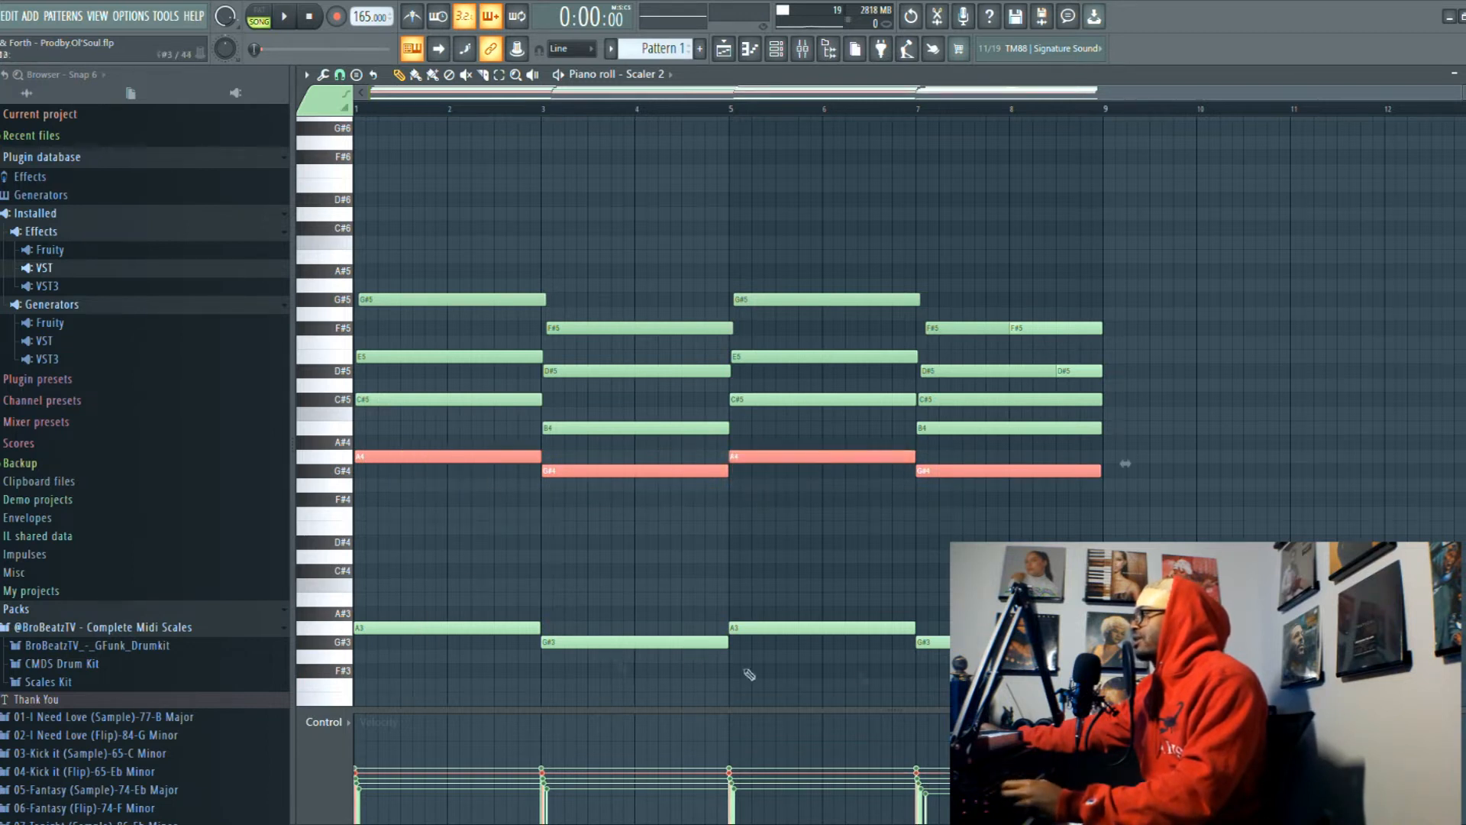
pyautogui.moveTo(384, 623); pyautogui.dragTo(958, 654)
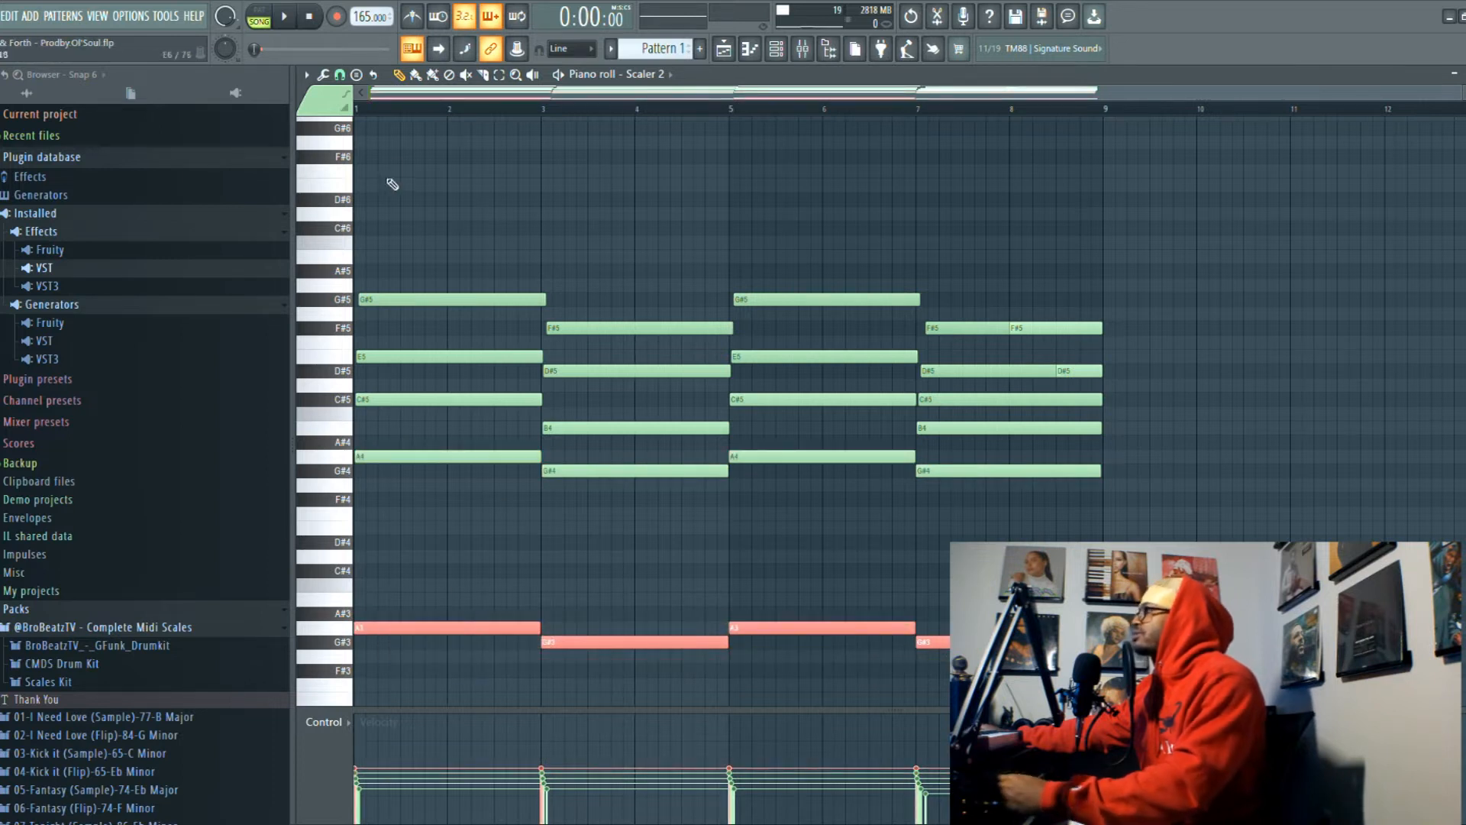
# Examine the Fruity parametric EQ 2 curve on mixer Insert 1 and close the plugin
pyautogui.click(805, 58)
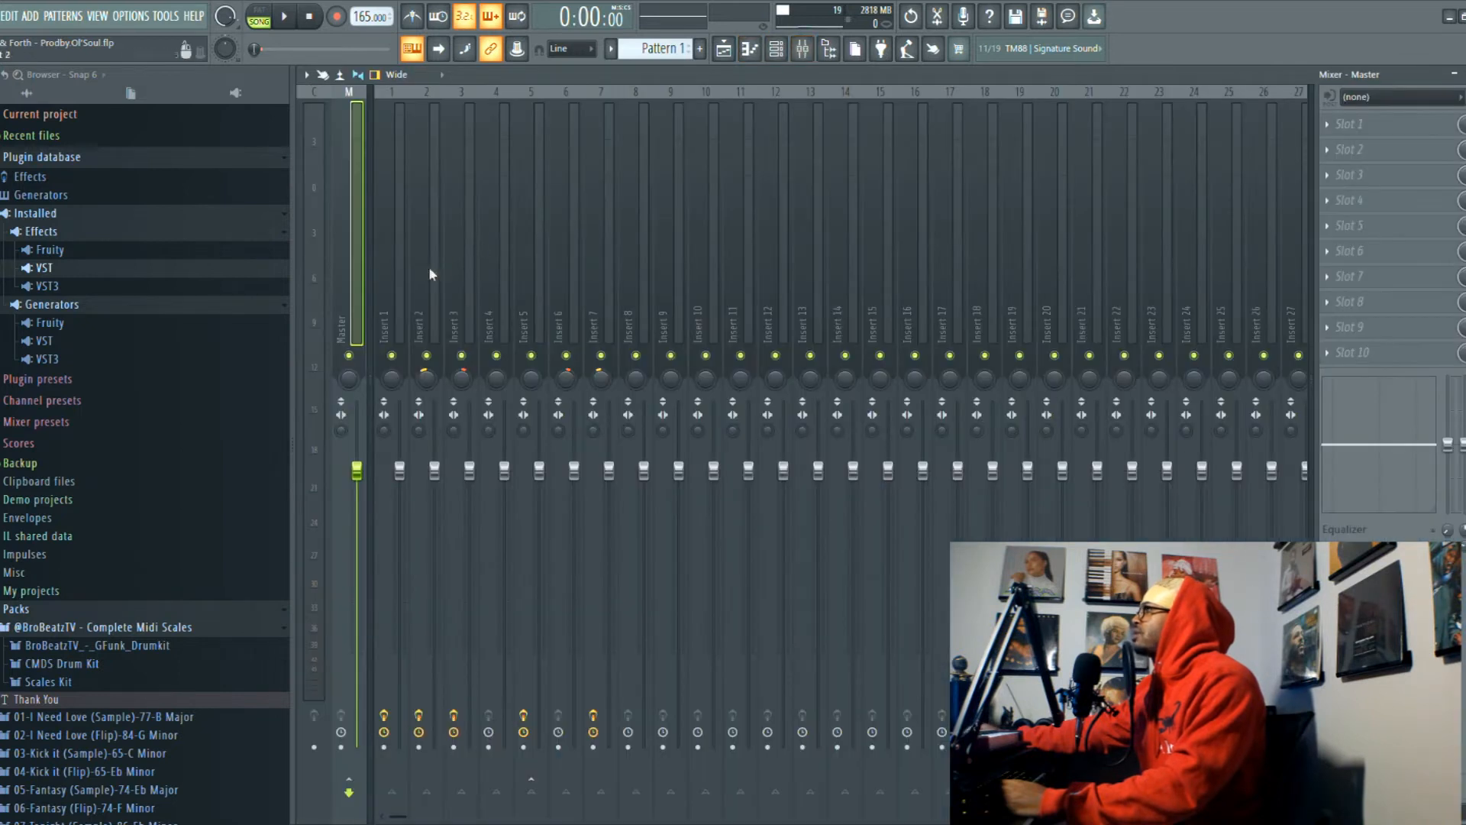
pyautogui.click(387, 278)
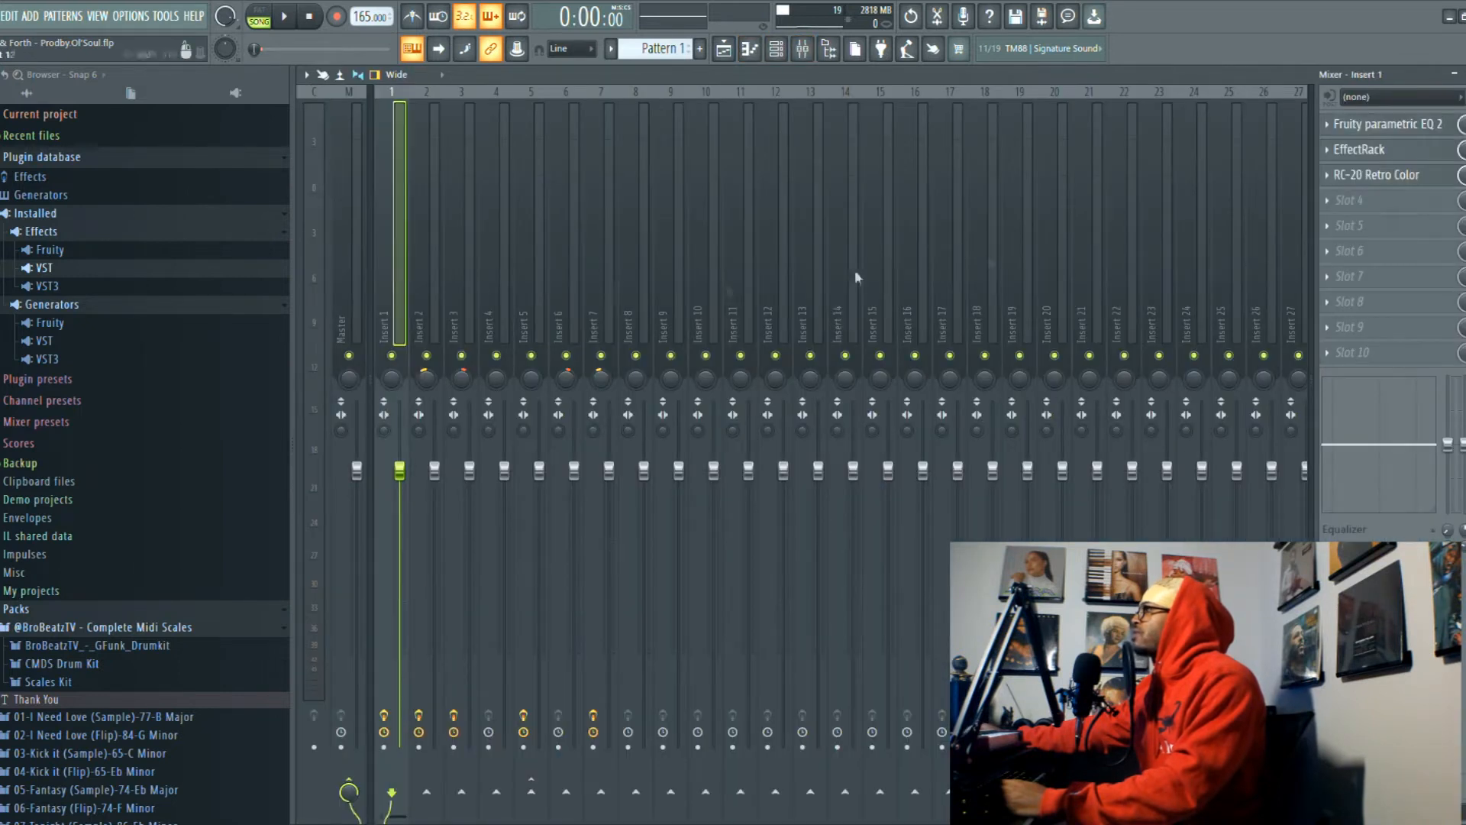
pyautogui.click(1425, 137)
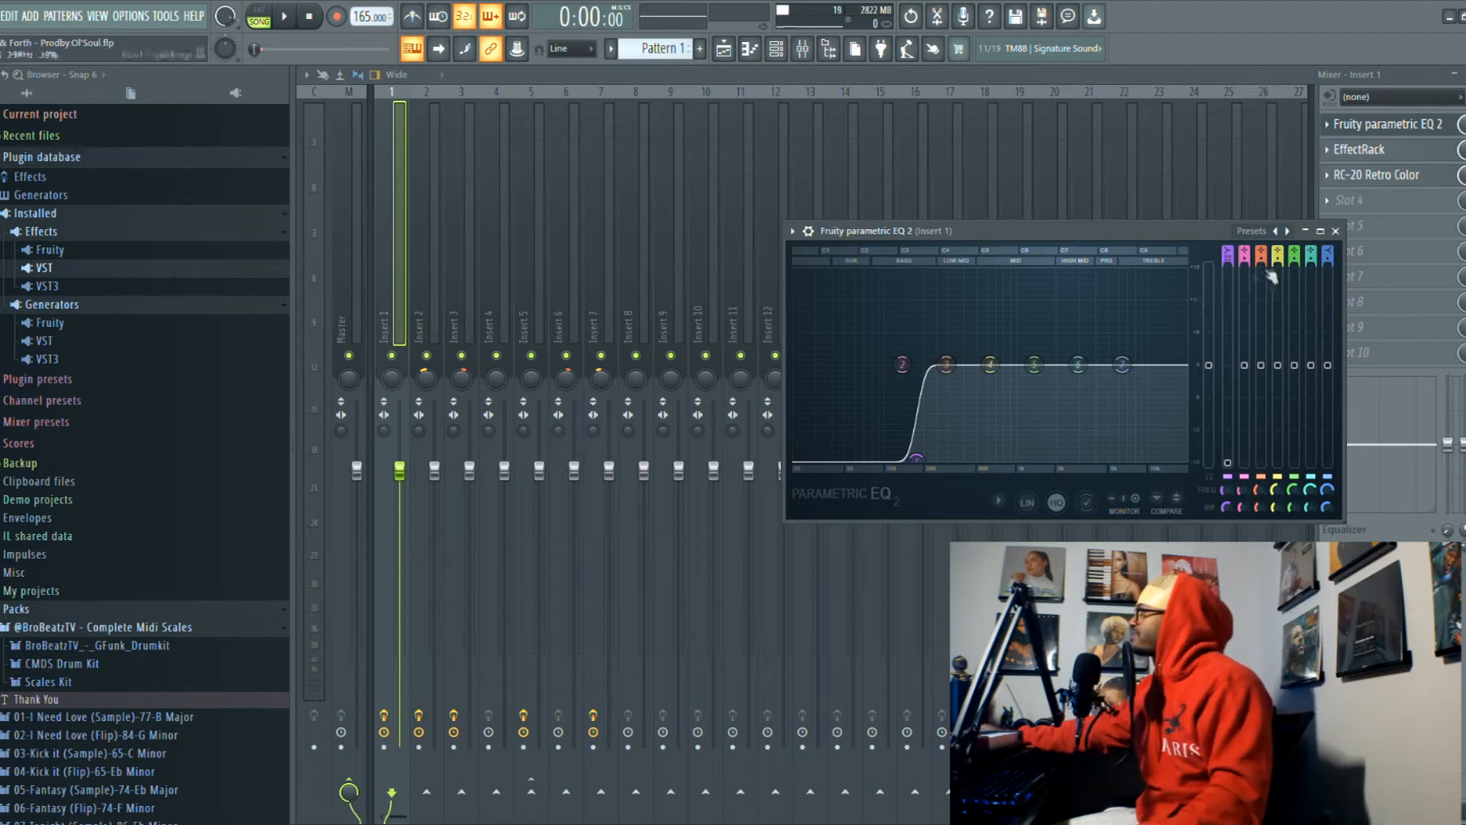
pyautogui.click(1337, 231)
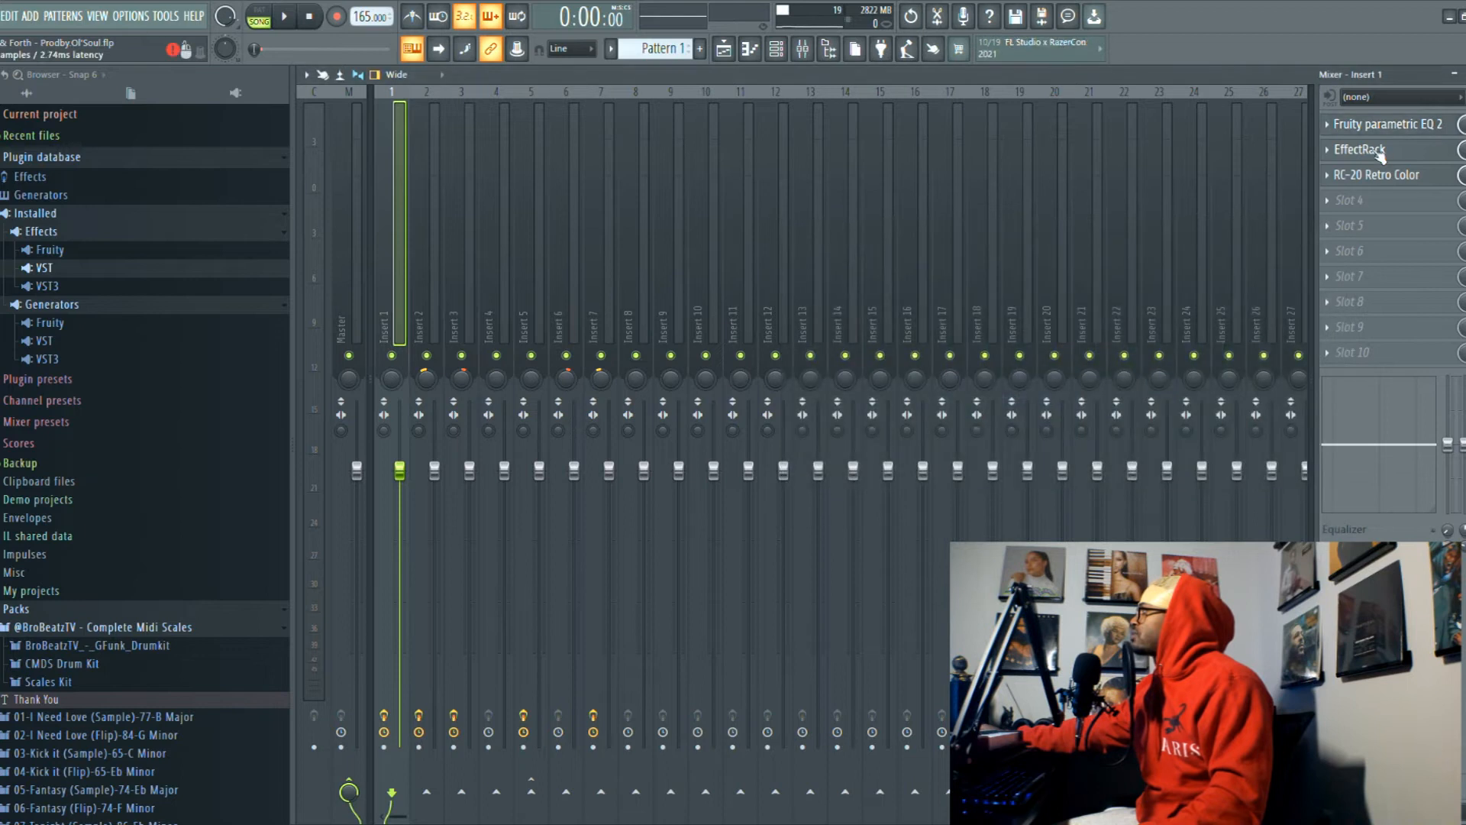
# Examine the EffectRack settings on Insert 1, and open the RC-20 Retro Color effect
pyautogui.click(1360, 151)
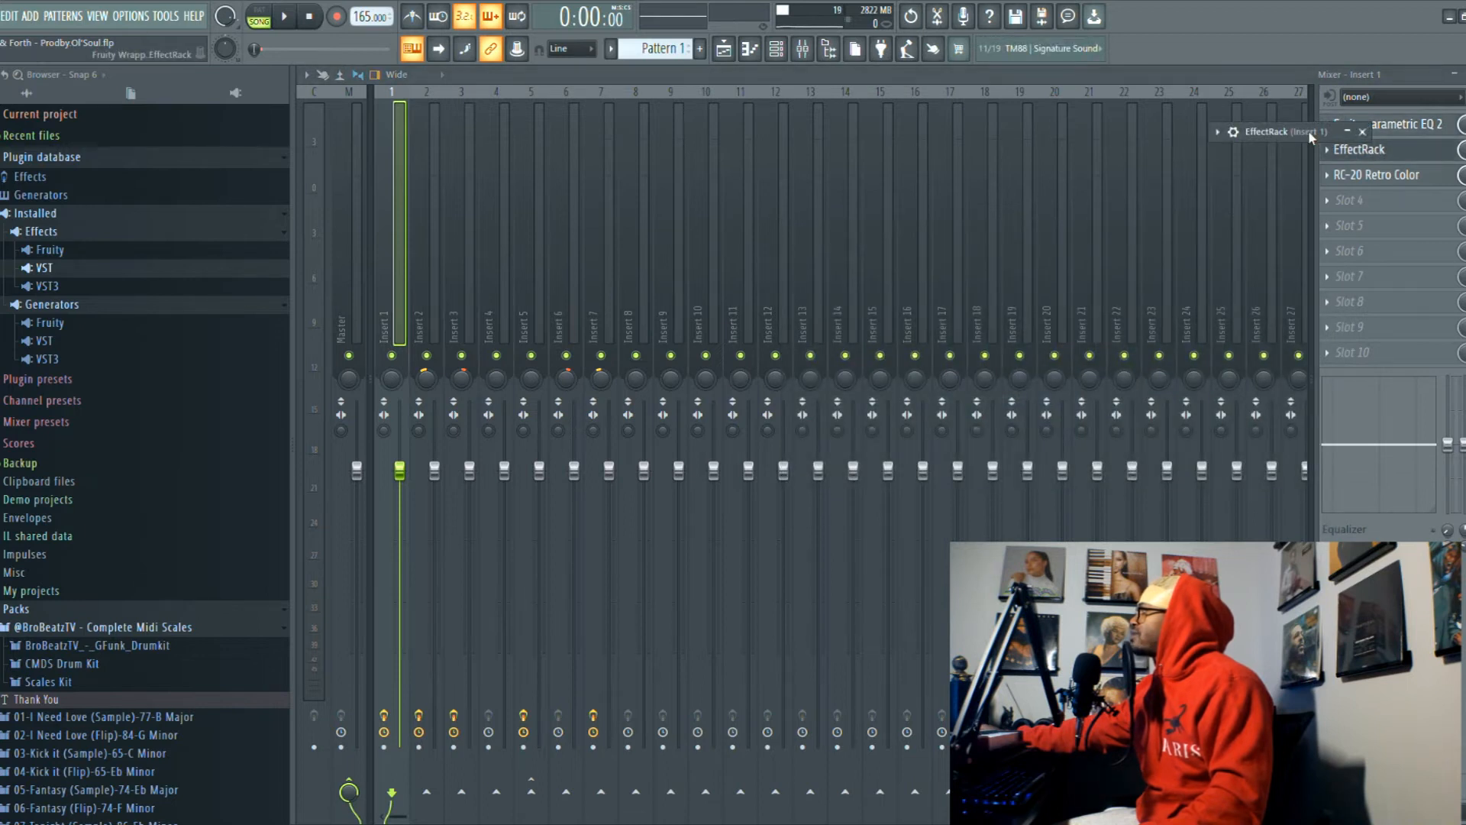
pyautogui.moveTo(1324, 139); pyautogui.dragTo(791, 111)
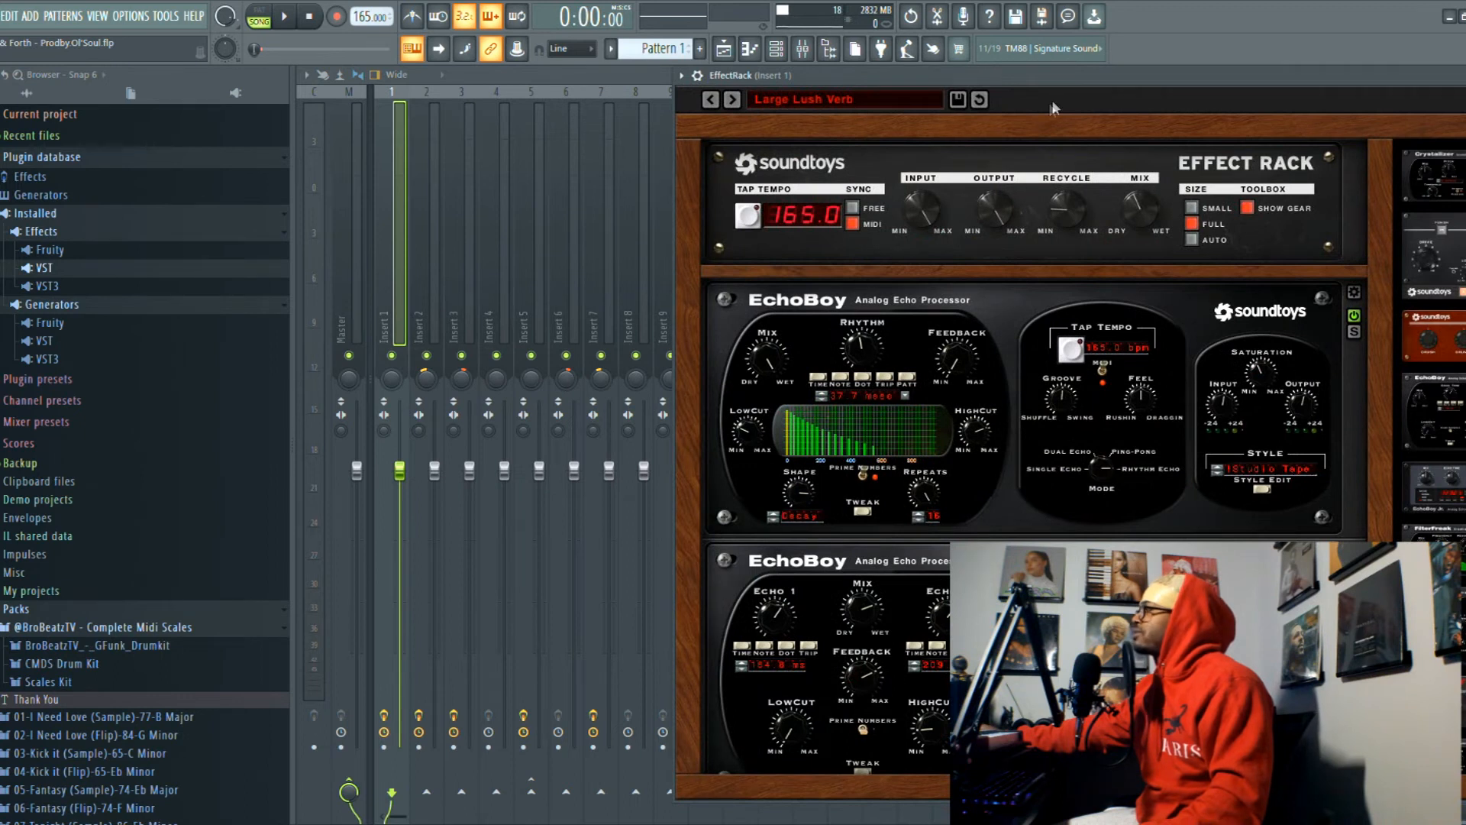
pyautogui.moveTo(1061, 82); pyautogui.dragTo(804, 122)
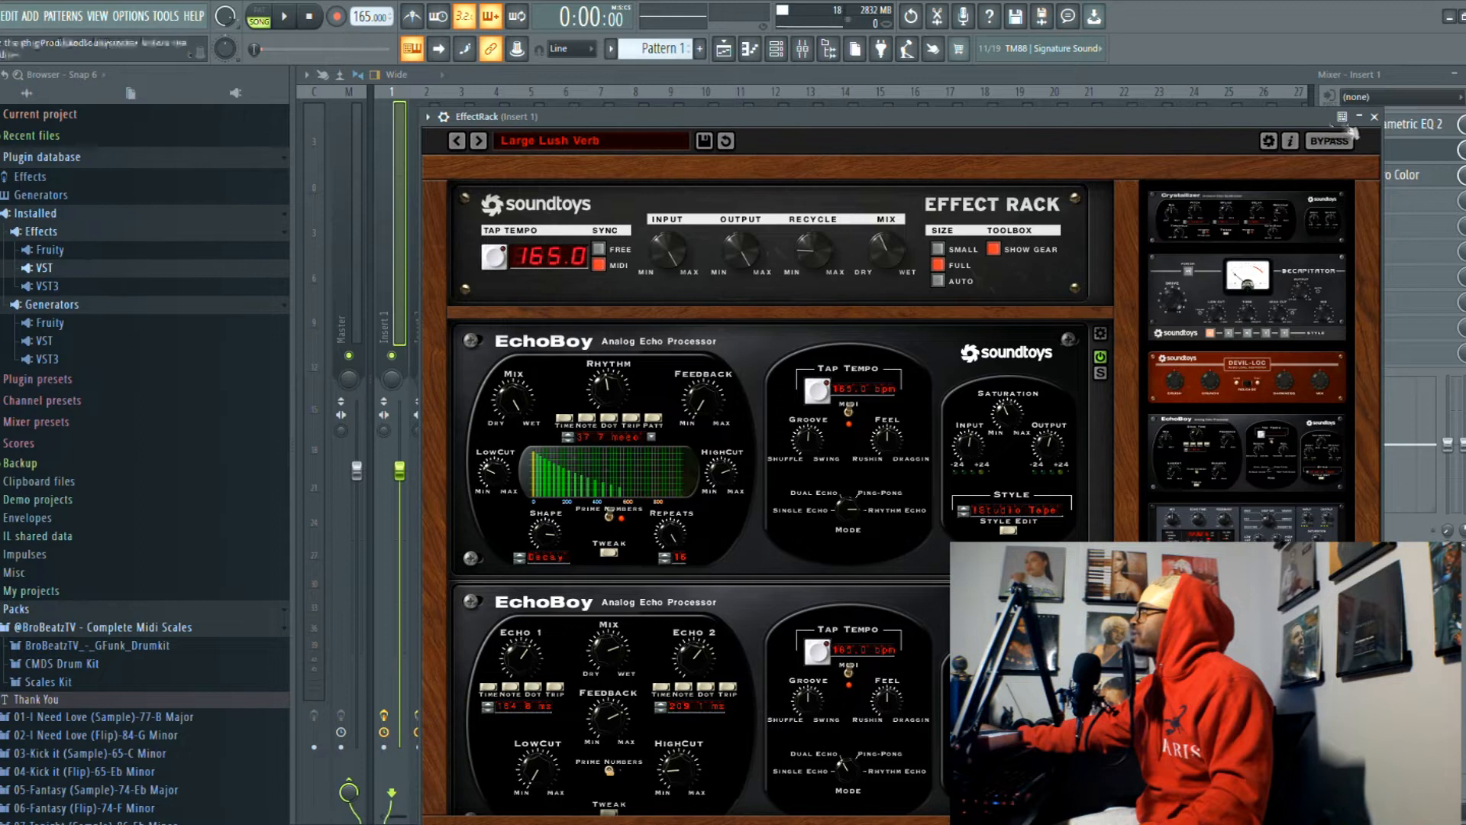
pyautogui.click(1374, 116)
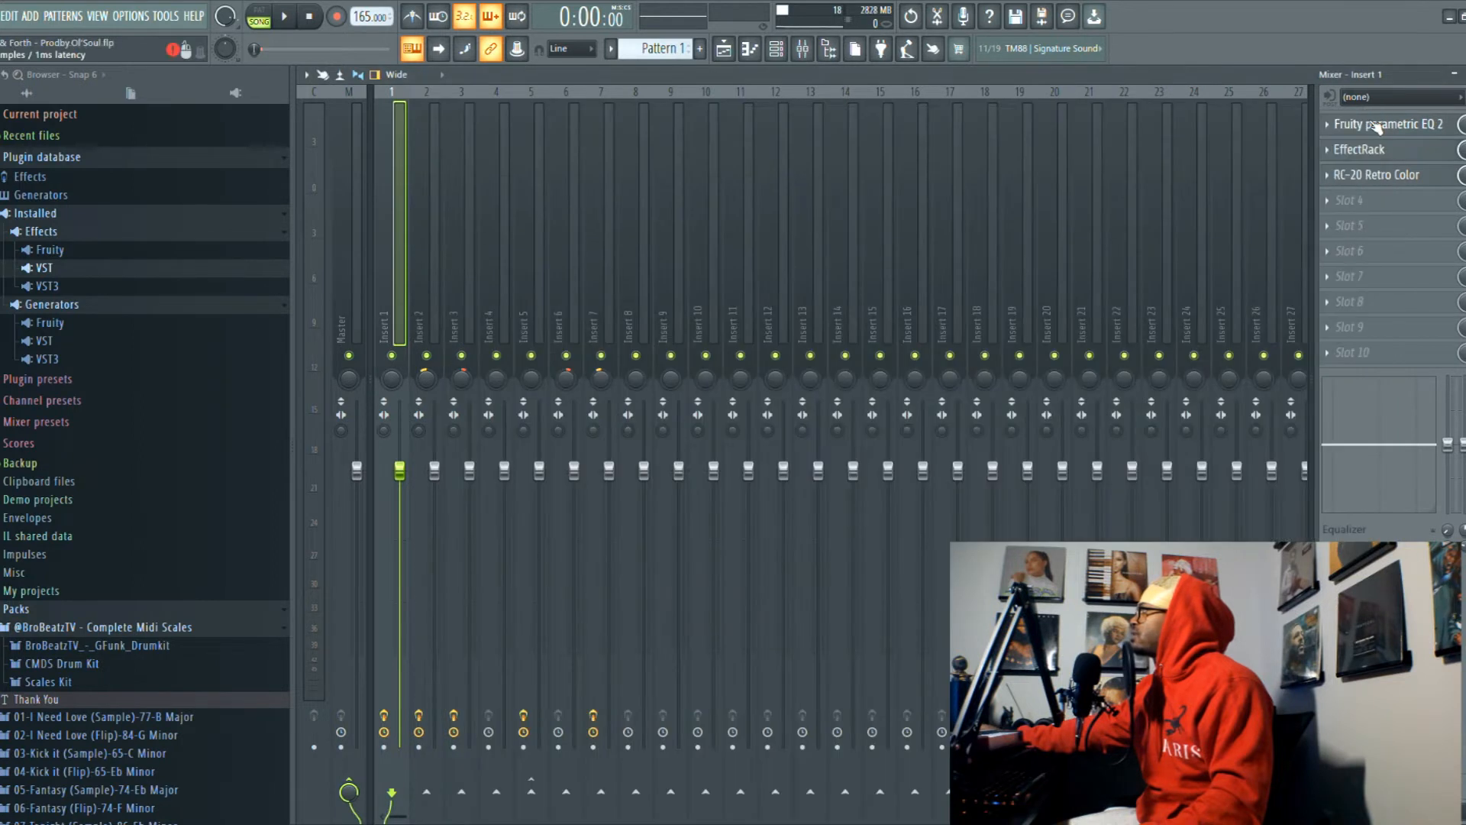
pyautogui.click(1374, 177)
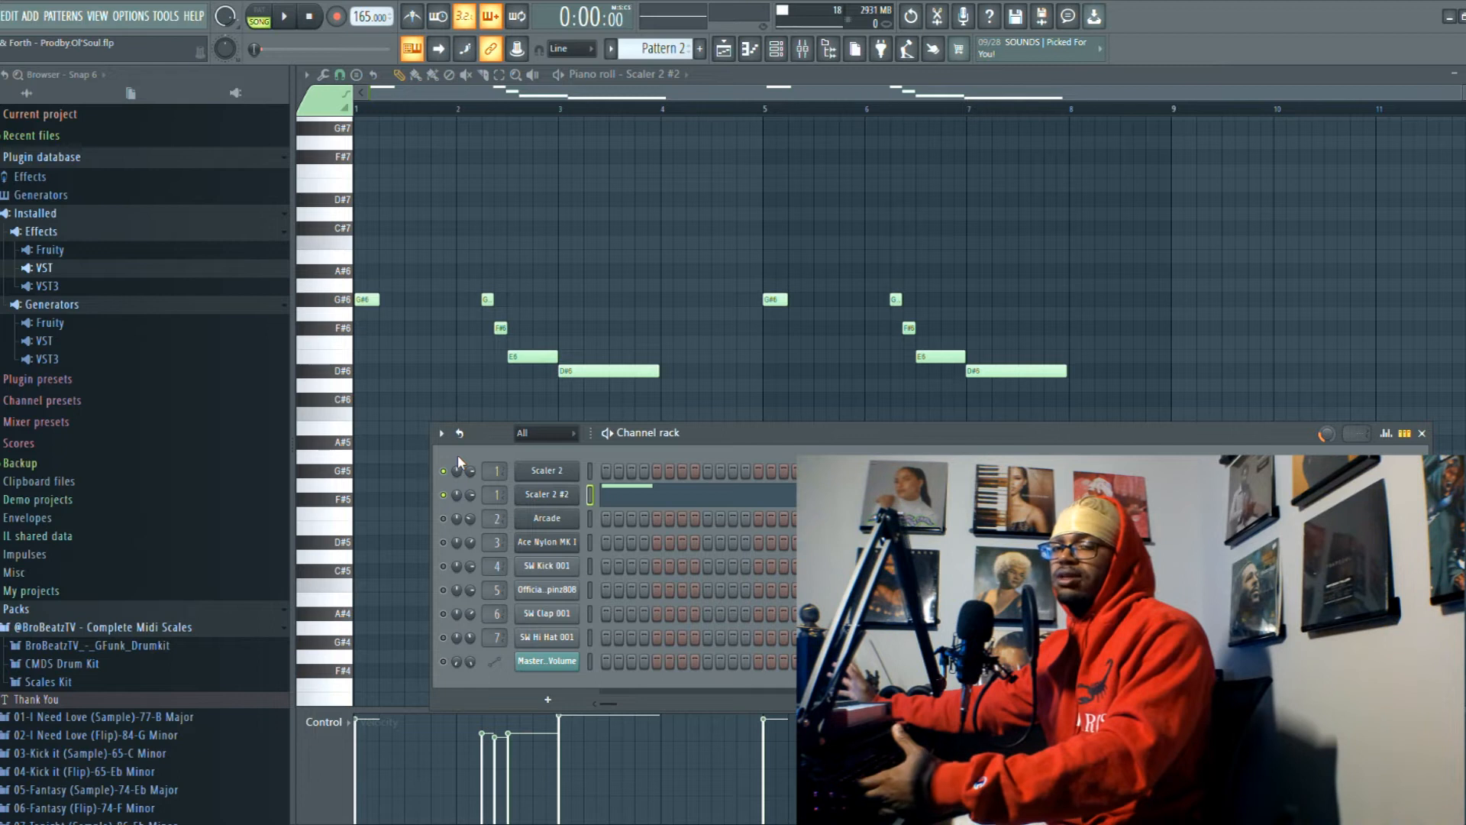
# Play back the song with the Scaler 2 #2 melody of Pattern 2 in view
pyautogui.press('space')
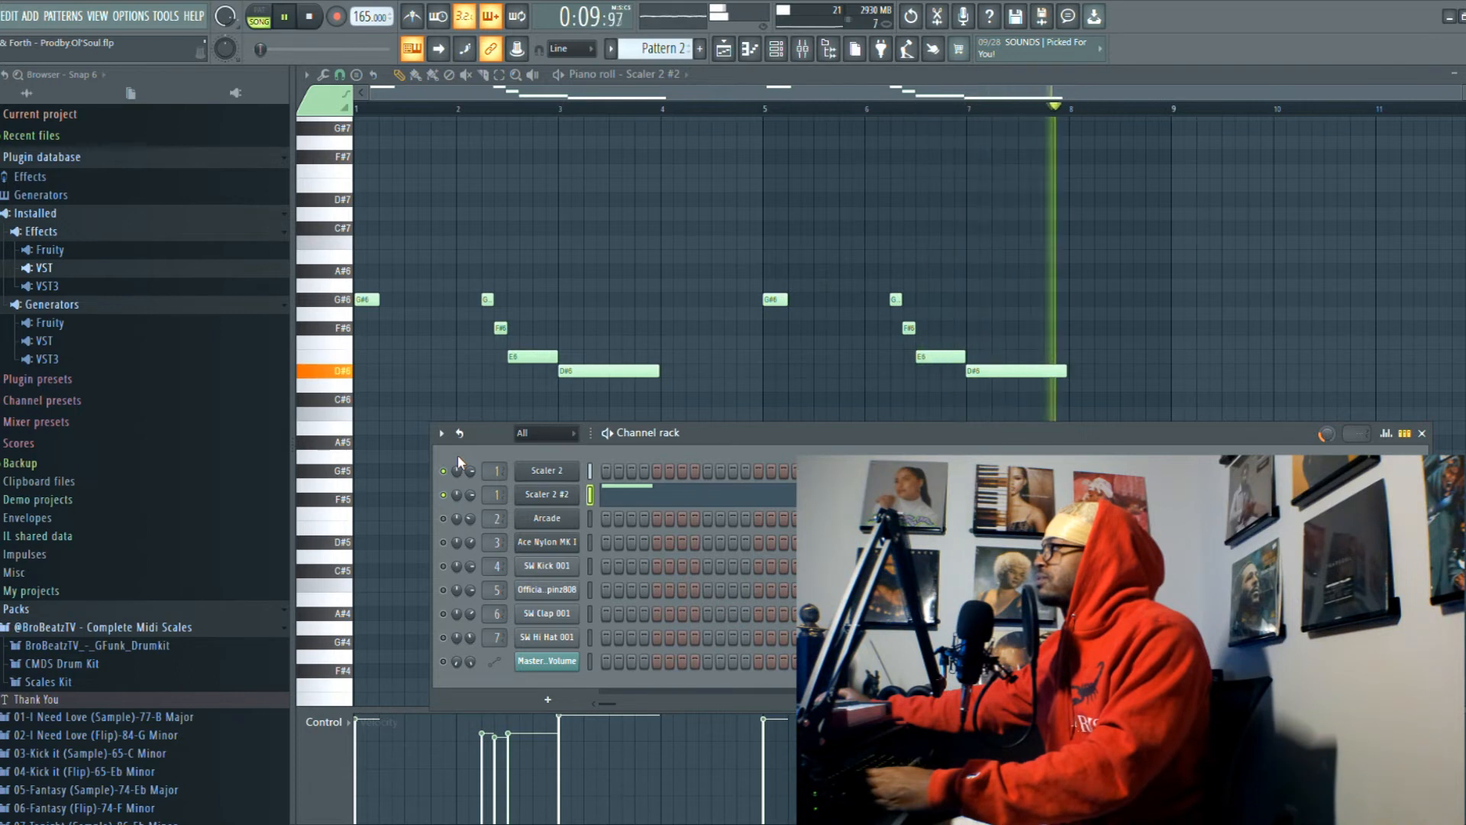
pyautogui.press('space')
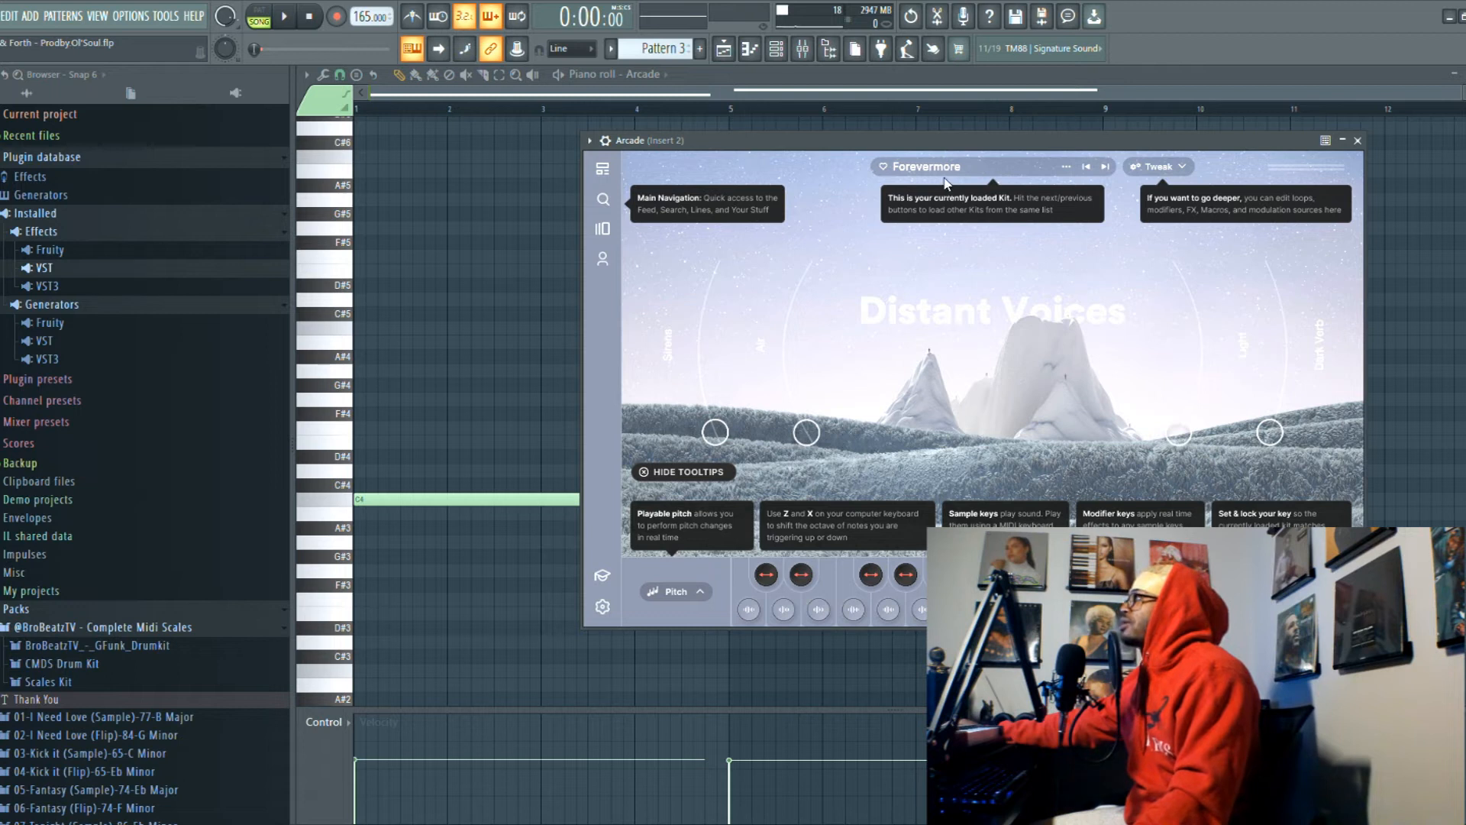
# Close the Arcade plugin window and play back the song with Pattern 3's C4 and D4 notes in view
pyautogui.click(1357, 141)
pyautogui.press('space')
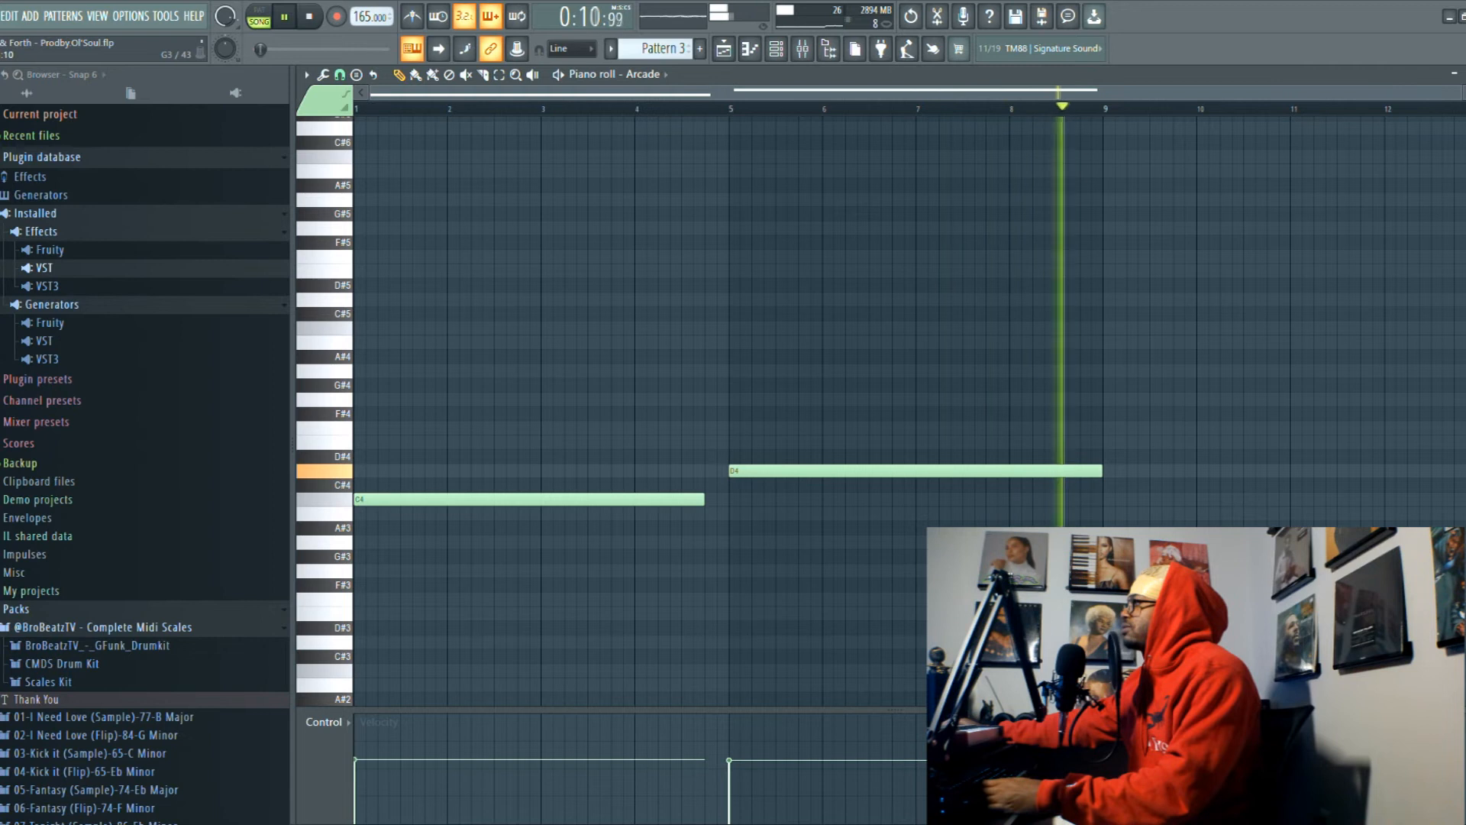
pyautogui.press('space')
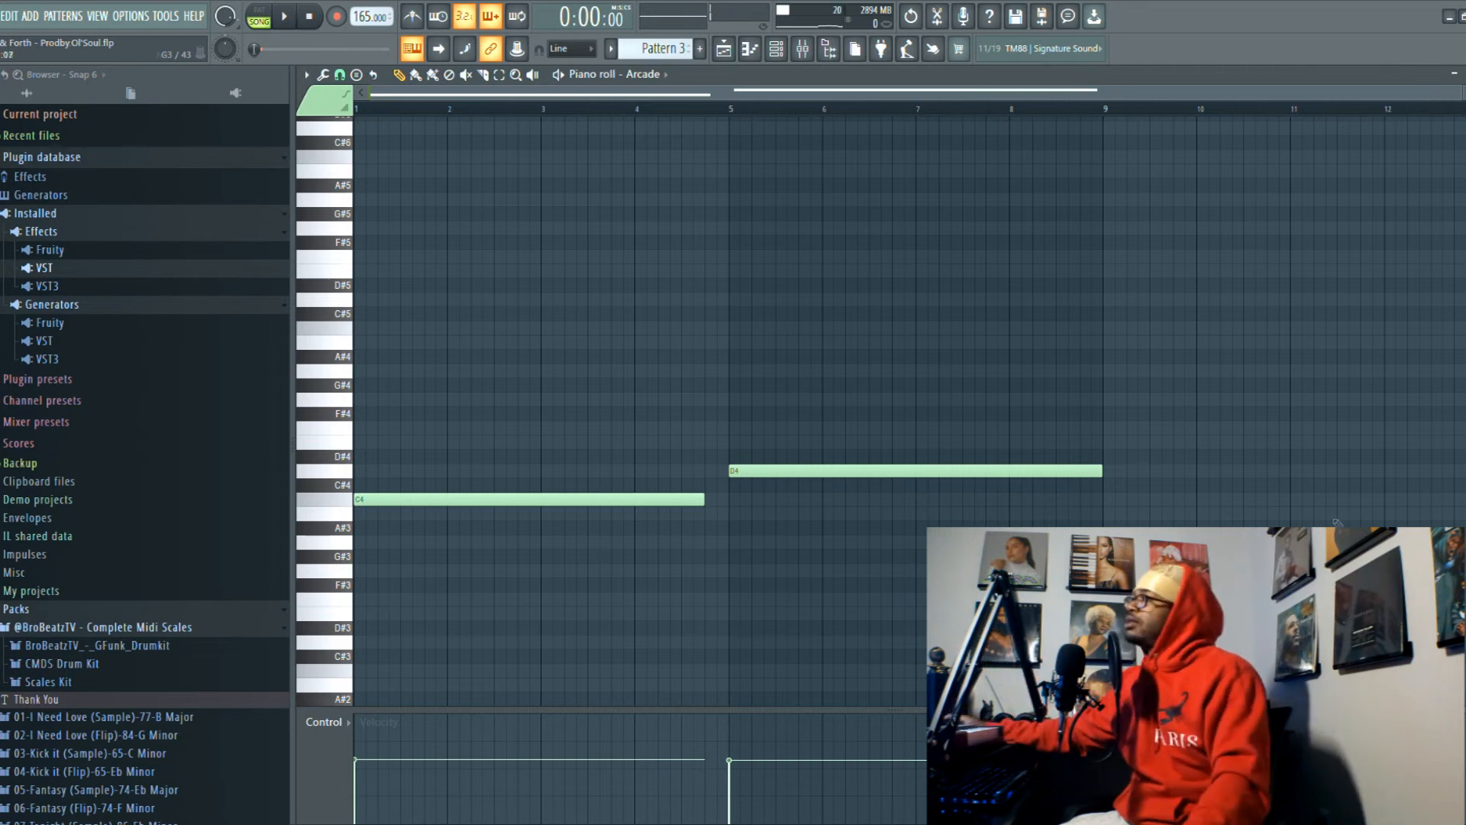
# Show the mixer effects of Arcade's Insert 2 and examine its first Fruity parametric EQ 2
pyautogui.click(789, 58)
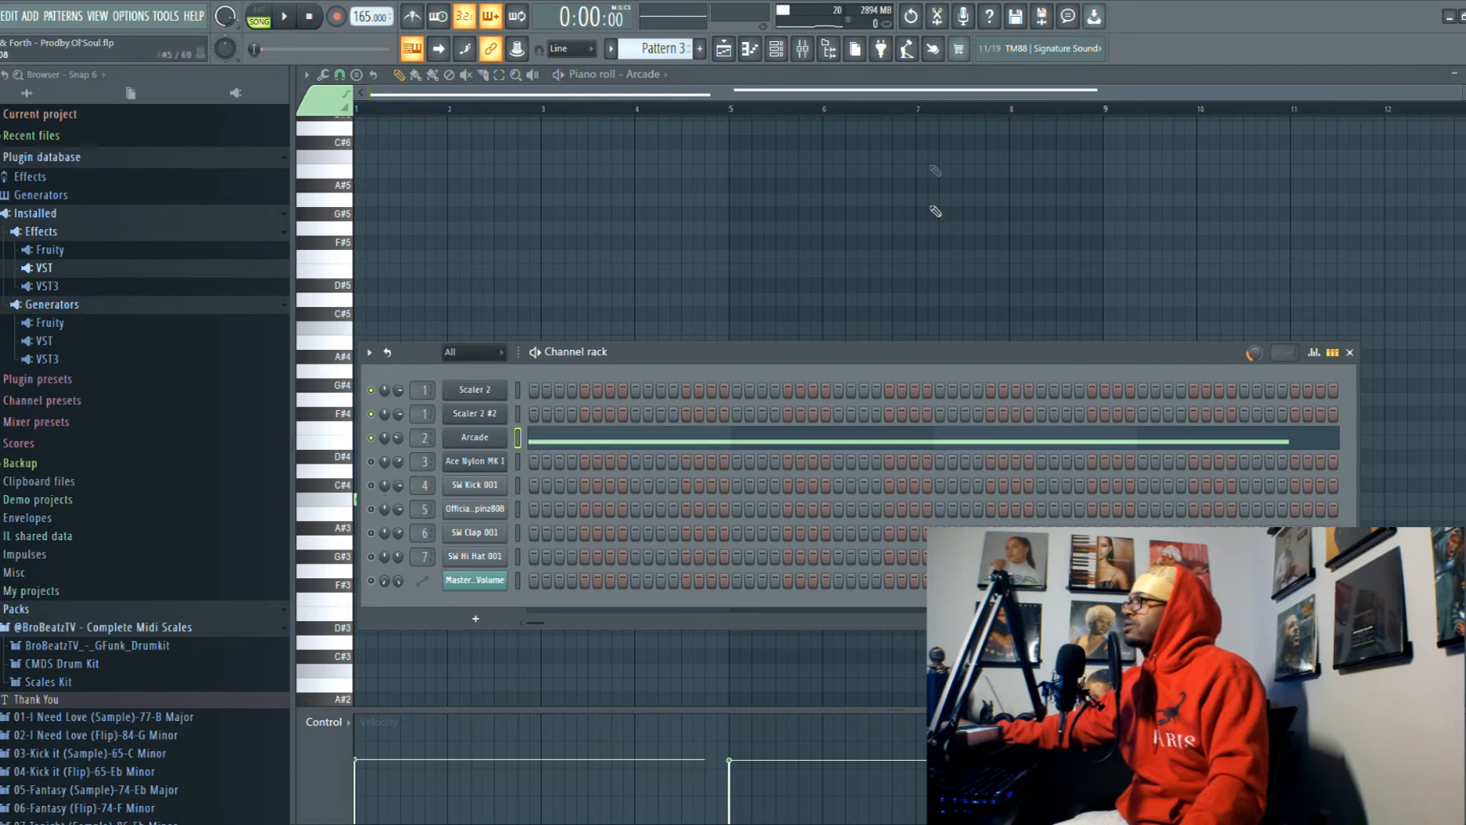
pyautogui.click(802, 48)
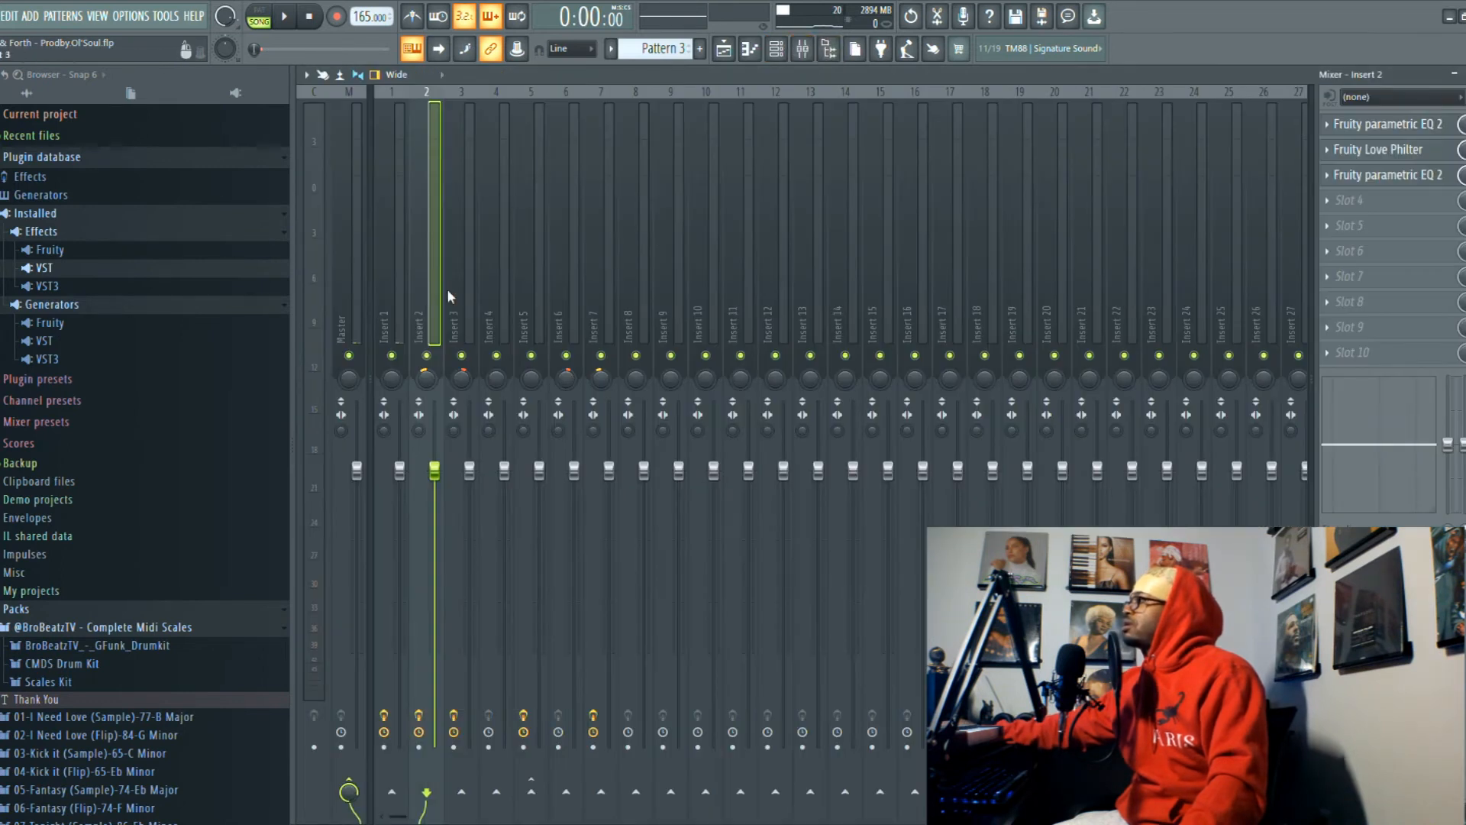
pyautogui.click(1399, 131)
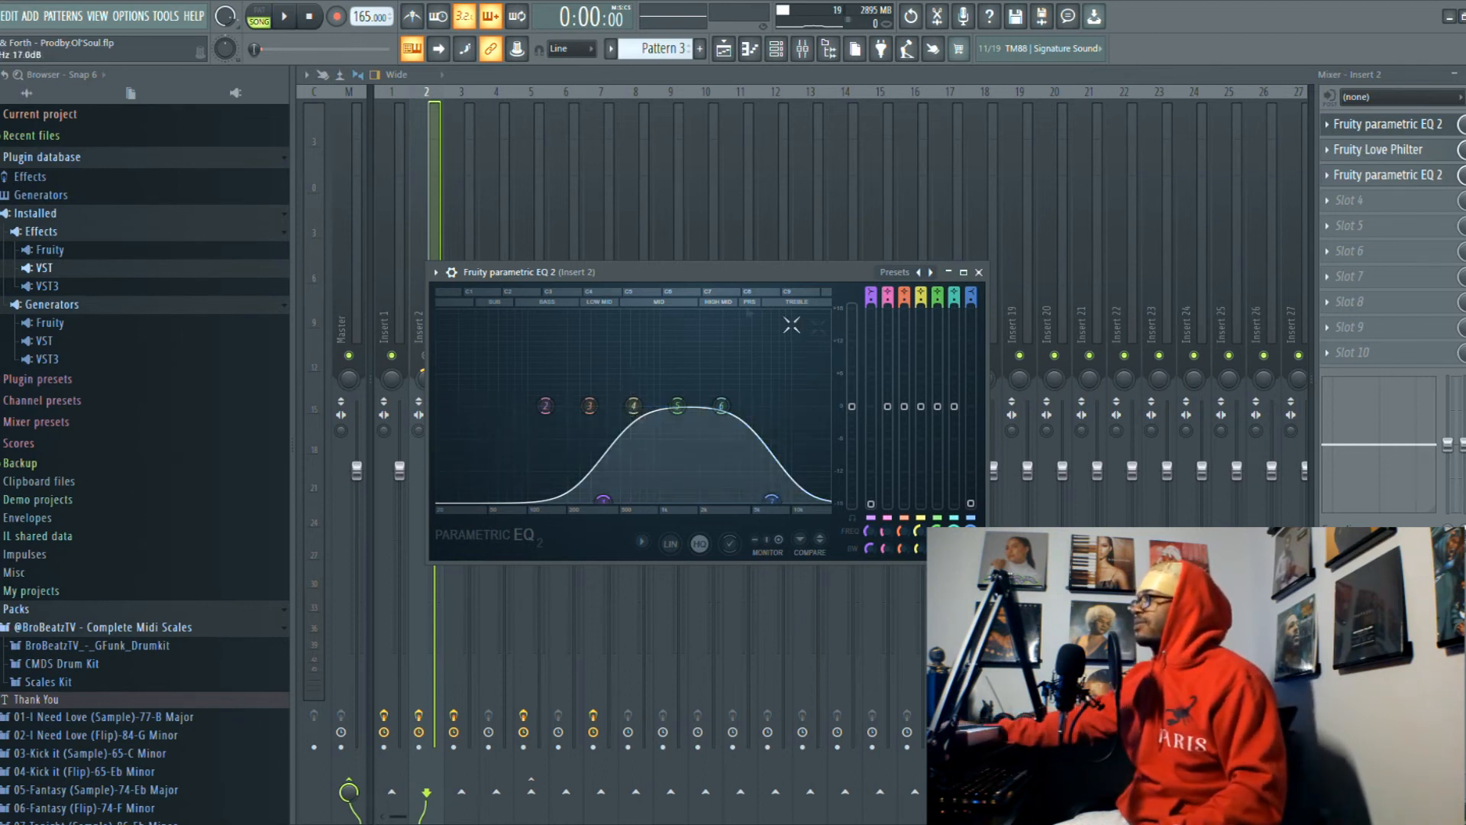
# Examine the Fruity Love Philter on Insert 2 and open the second Fruity parametric EQ 2 in the effect chain
pyautogui.click(979, 273)
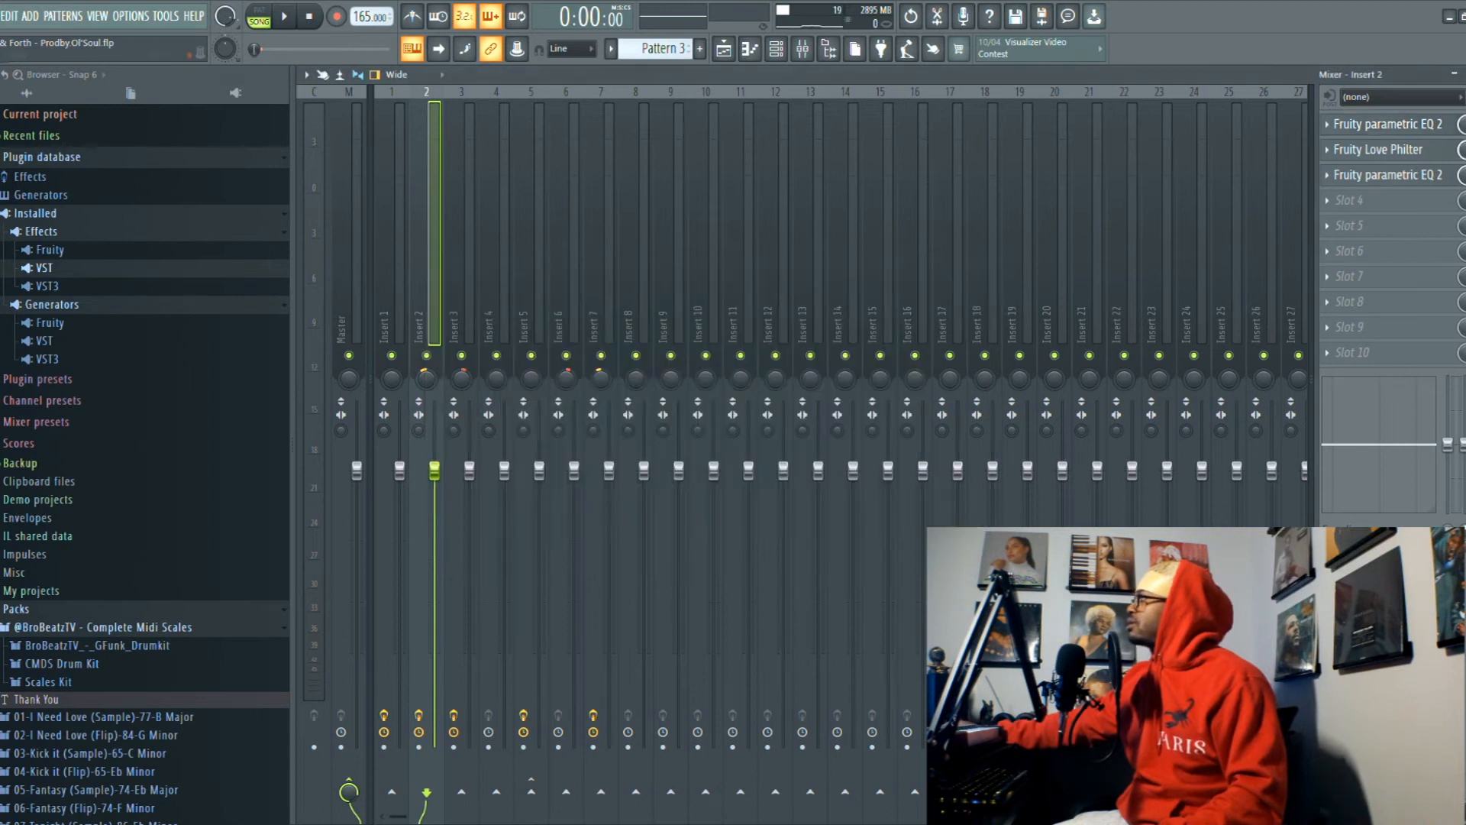
pyautogui.click(1412, 156)
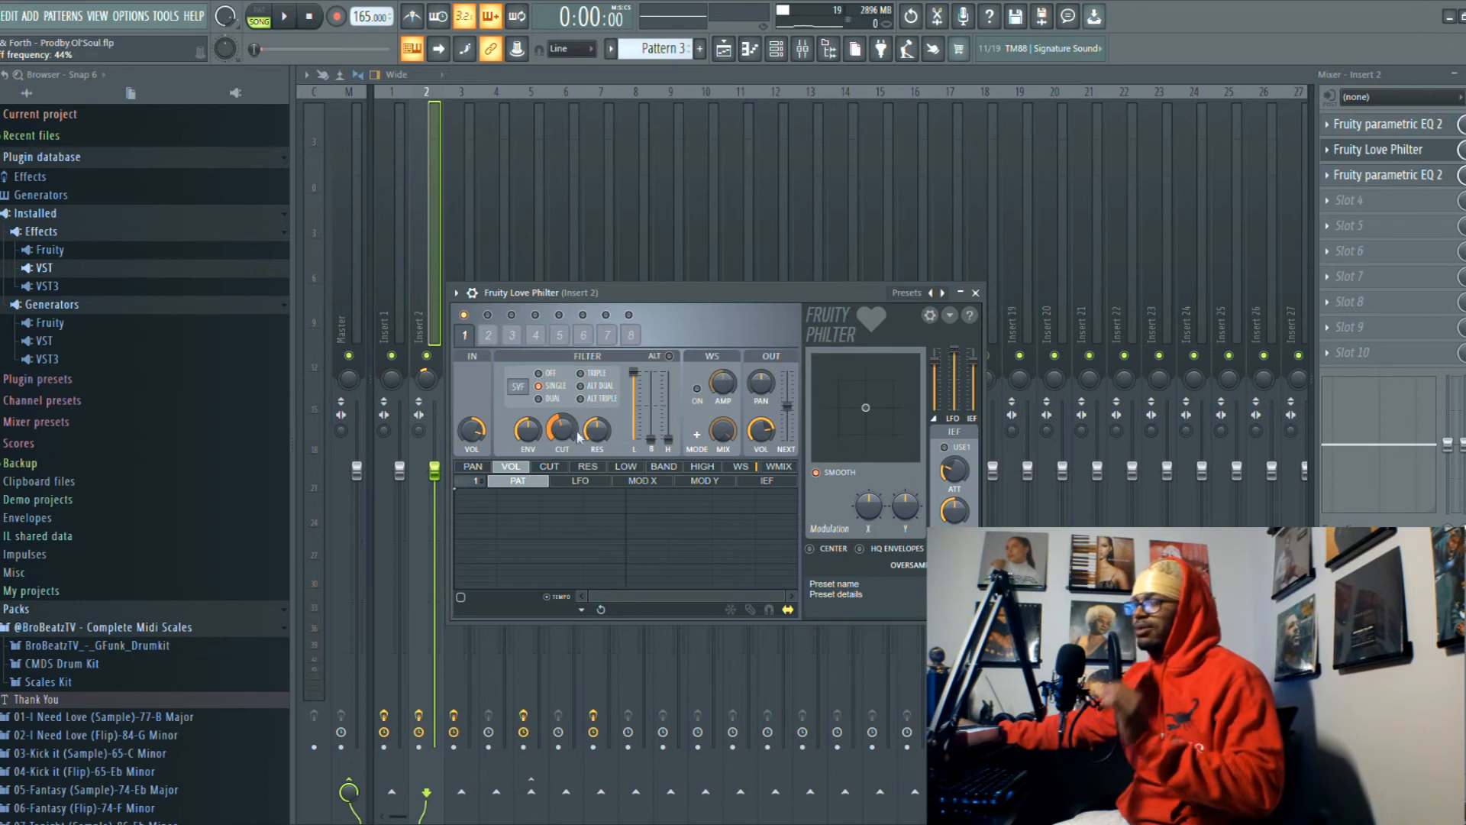
pyautogui.click(976, 293)
pyautogui.click(1407, 178)
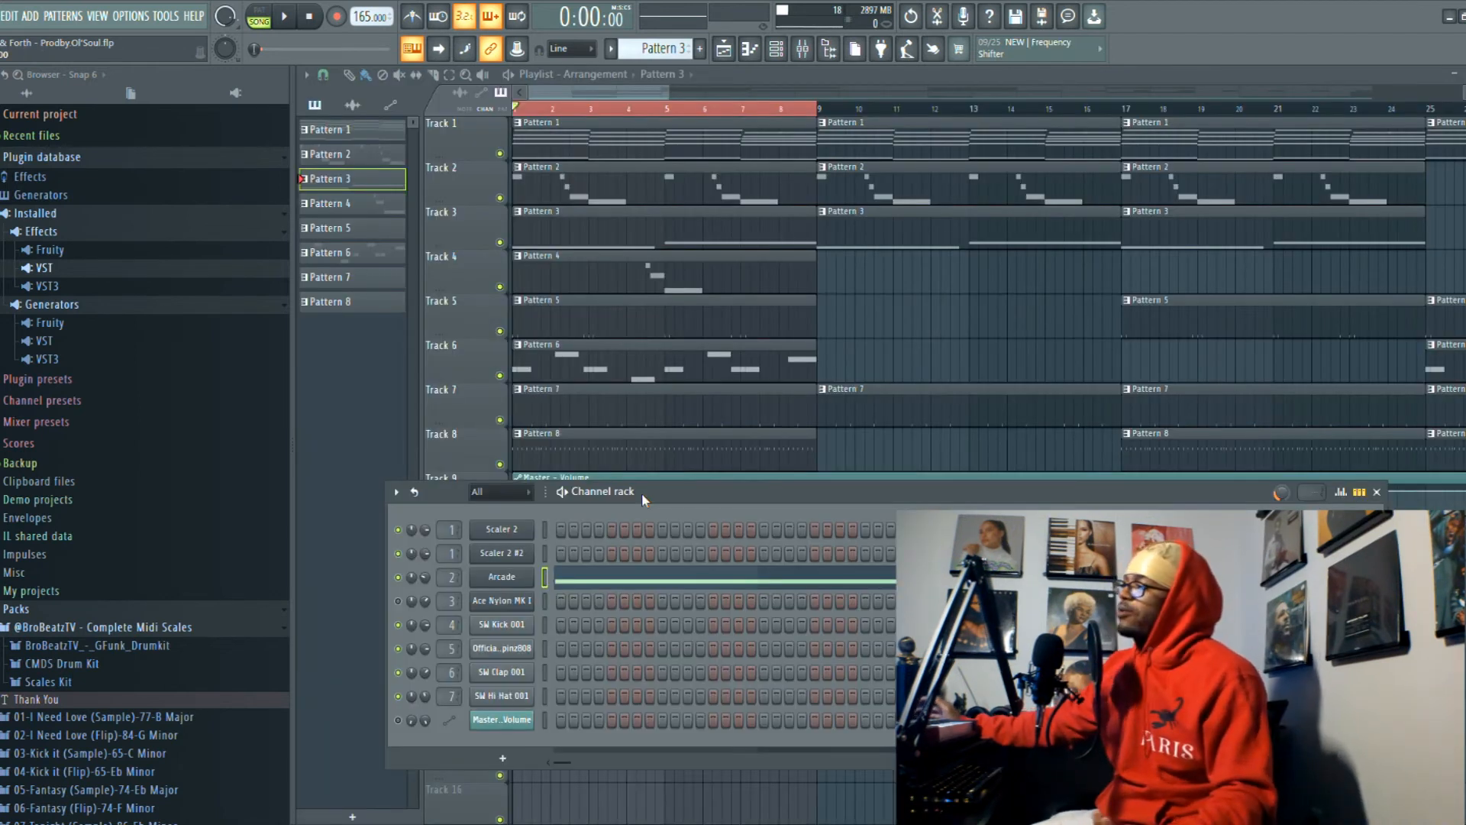
# Play back the looped first eight bars of the arrangement and review the Official Spinz808 notes of Pattern 6
pyautogui.press('space')
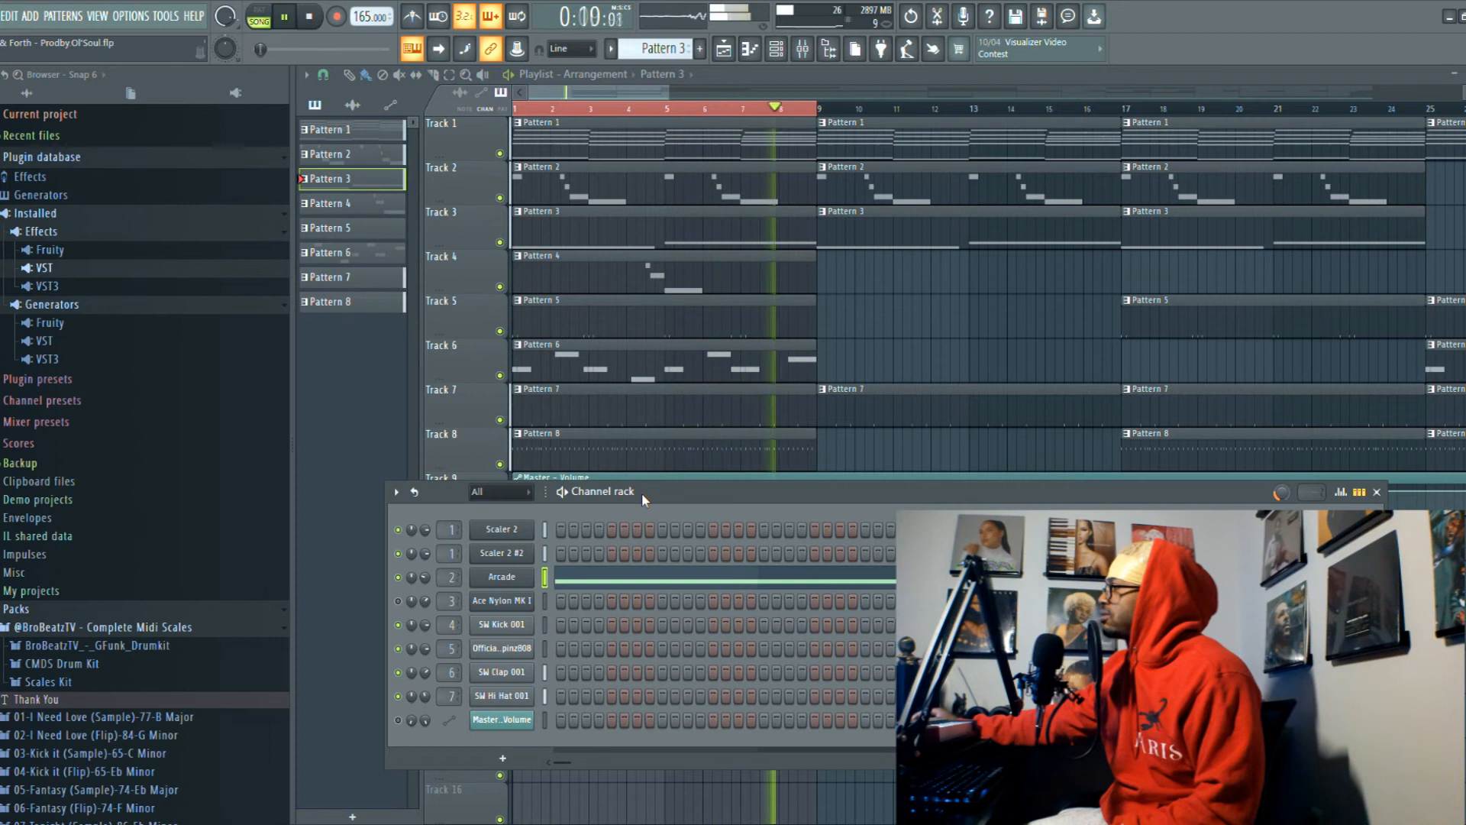
pyautogui.press('space')
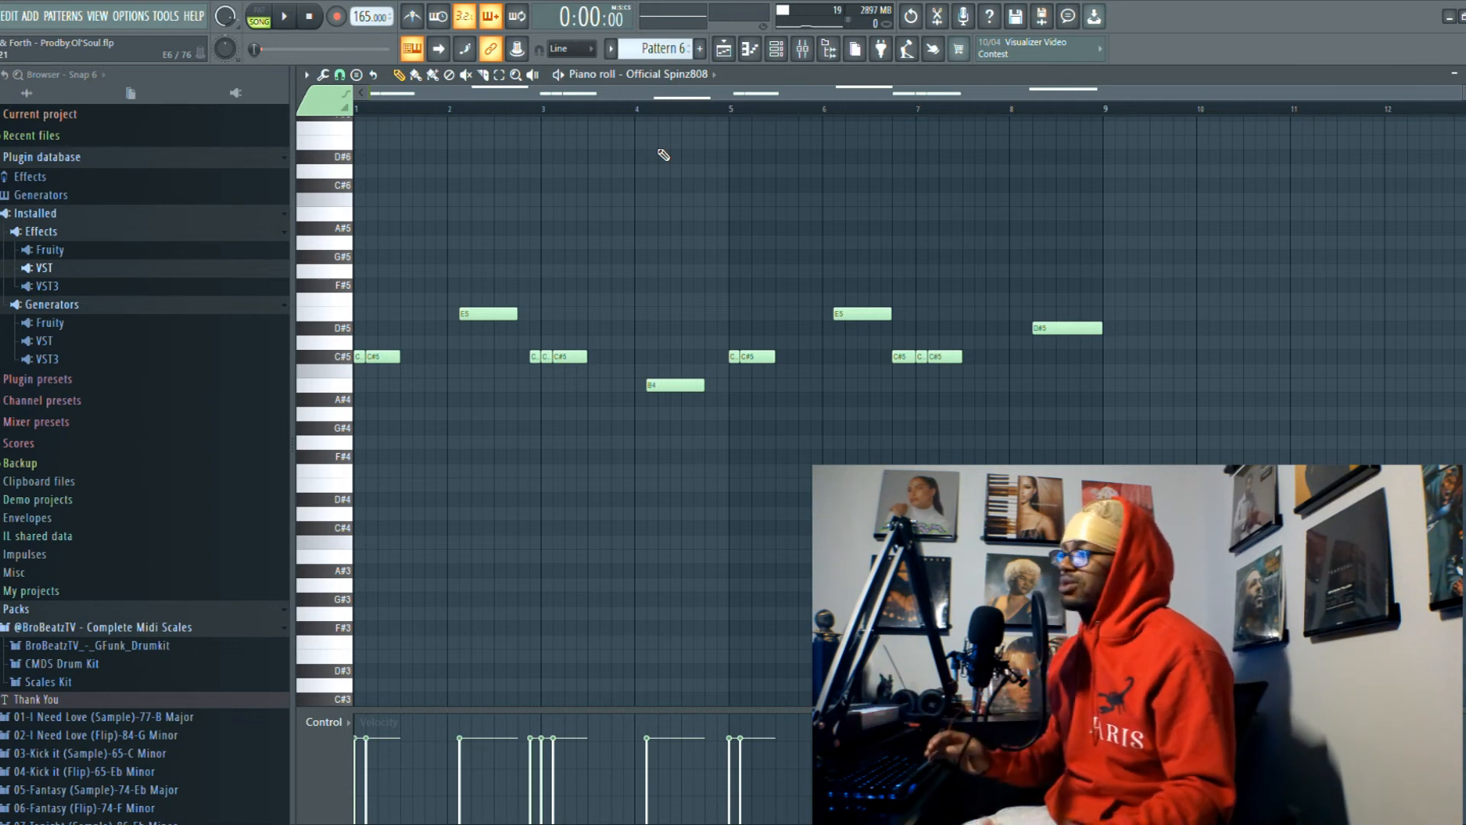
pyautogui.press('space')
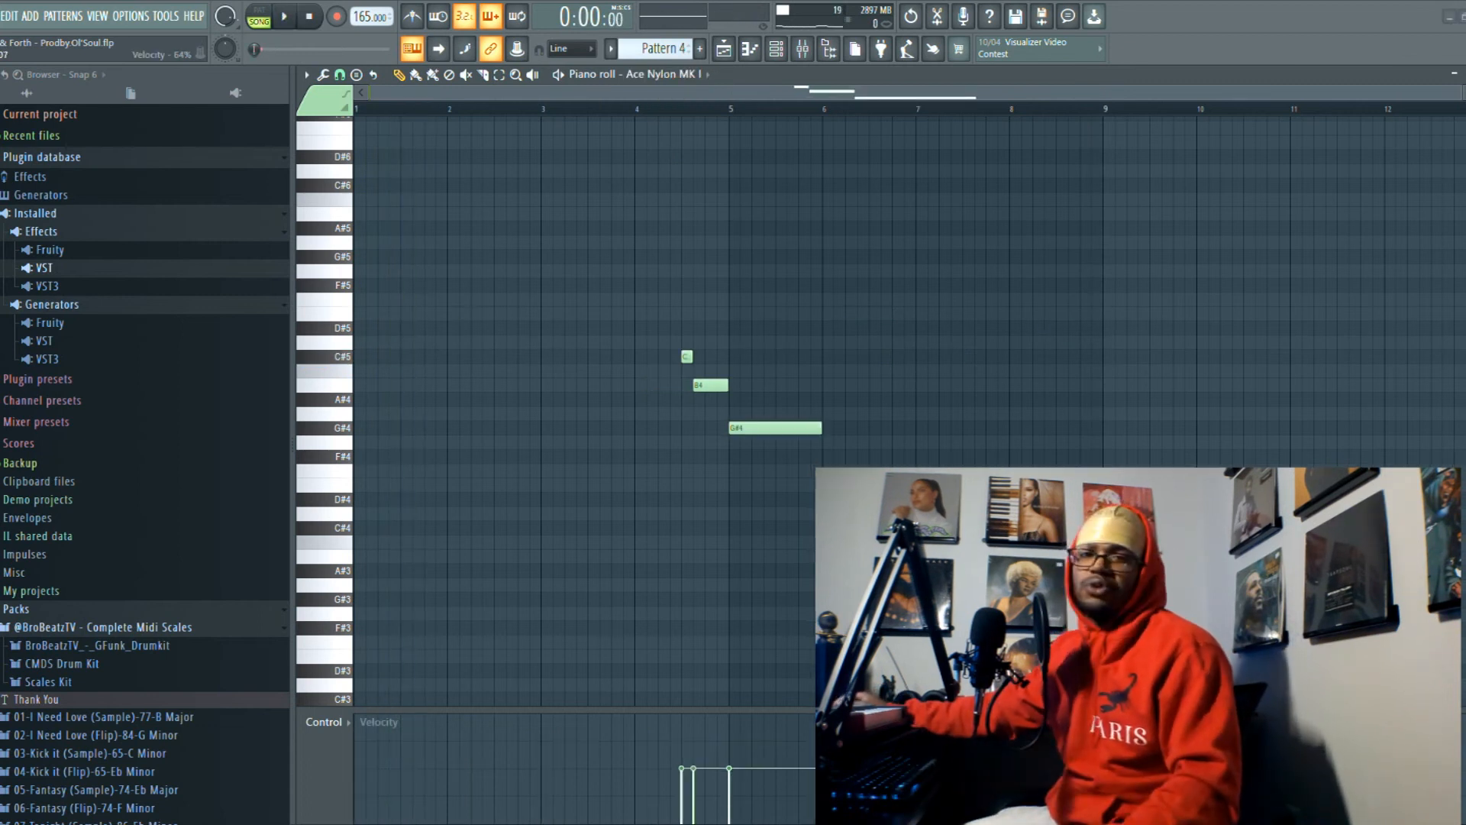
# Show the Ace Nylon MK I channel's FLEX instrument and reposition its window to reveal the Essential Guitars preset
pyautogui.click(776, 49)
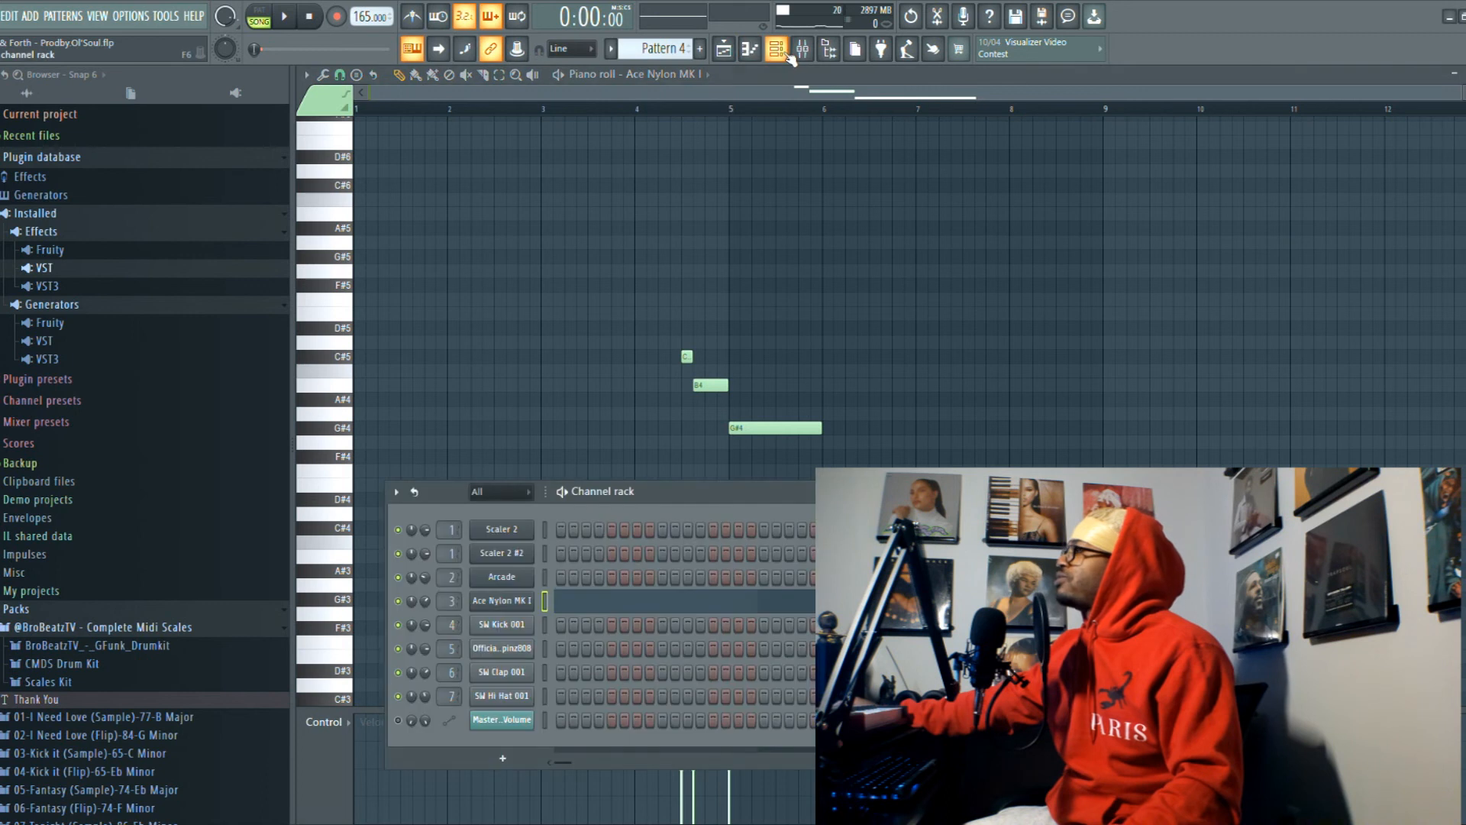
pyautogui.click(534, 601)
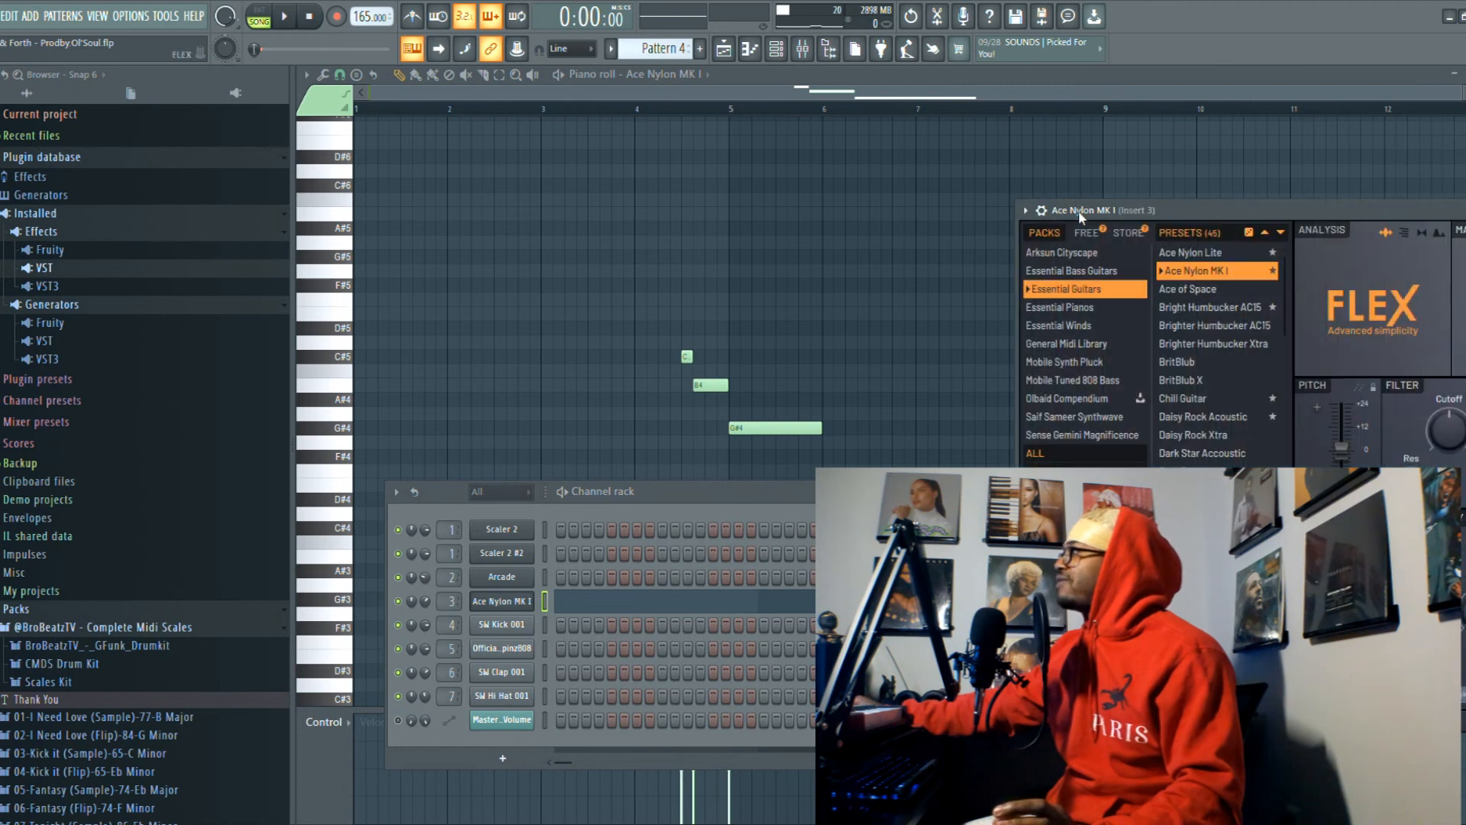
pyautogui.moveTo(1103, 213); pyautogui.dragTo(915, 196)
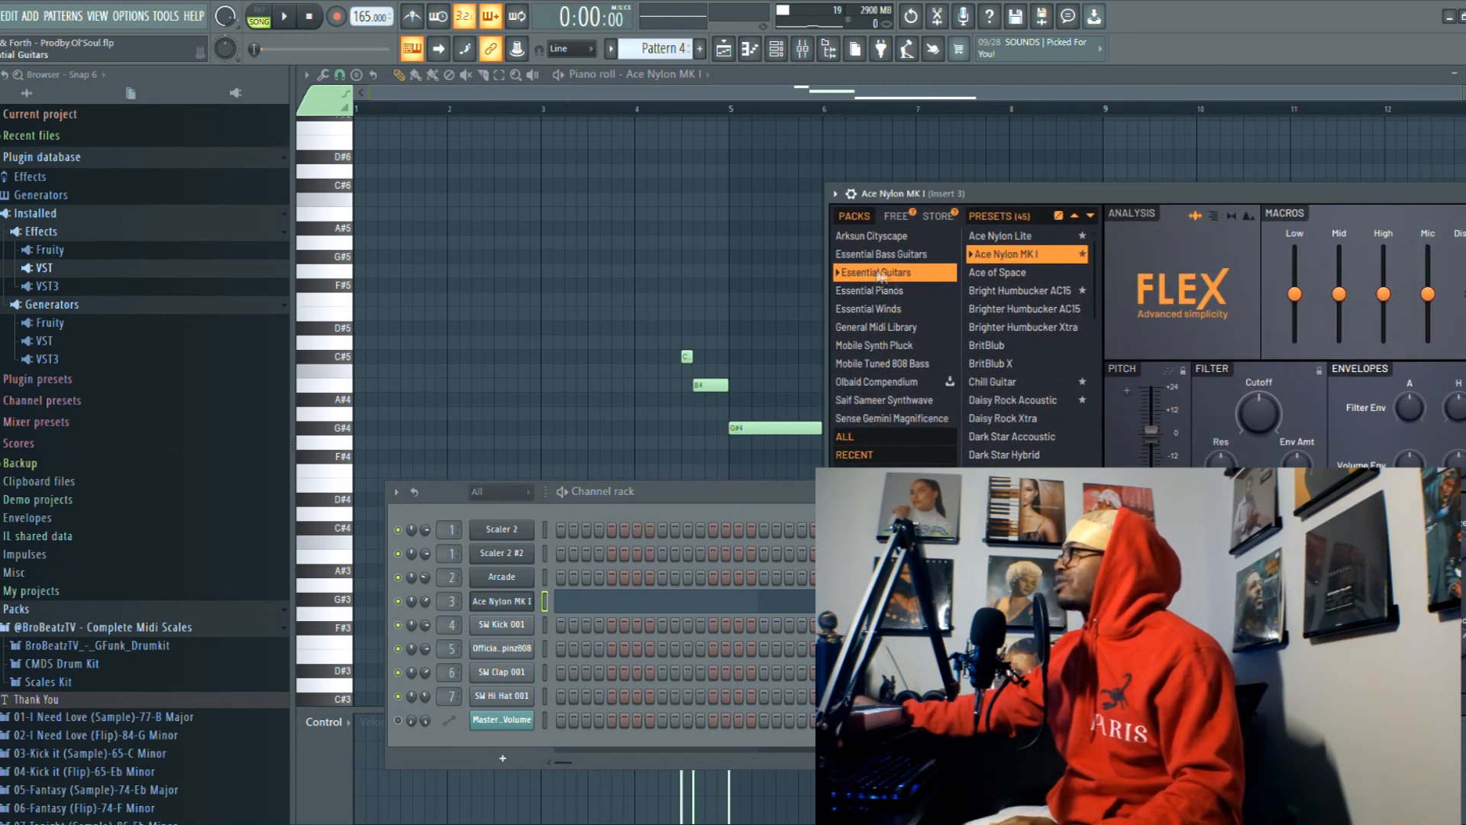
pyautogui.moveTo(1106, 197); pyautogui.dragTo(912, 191)
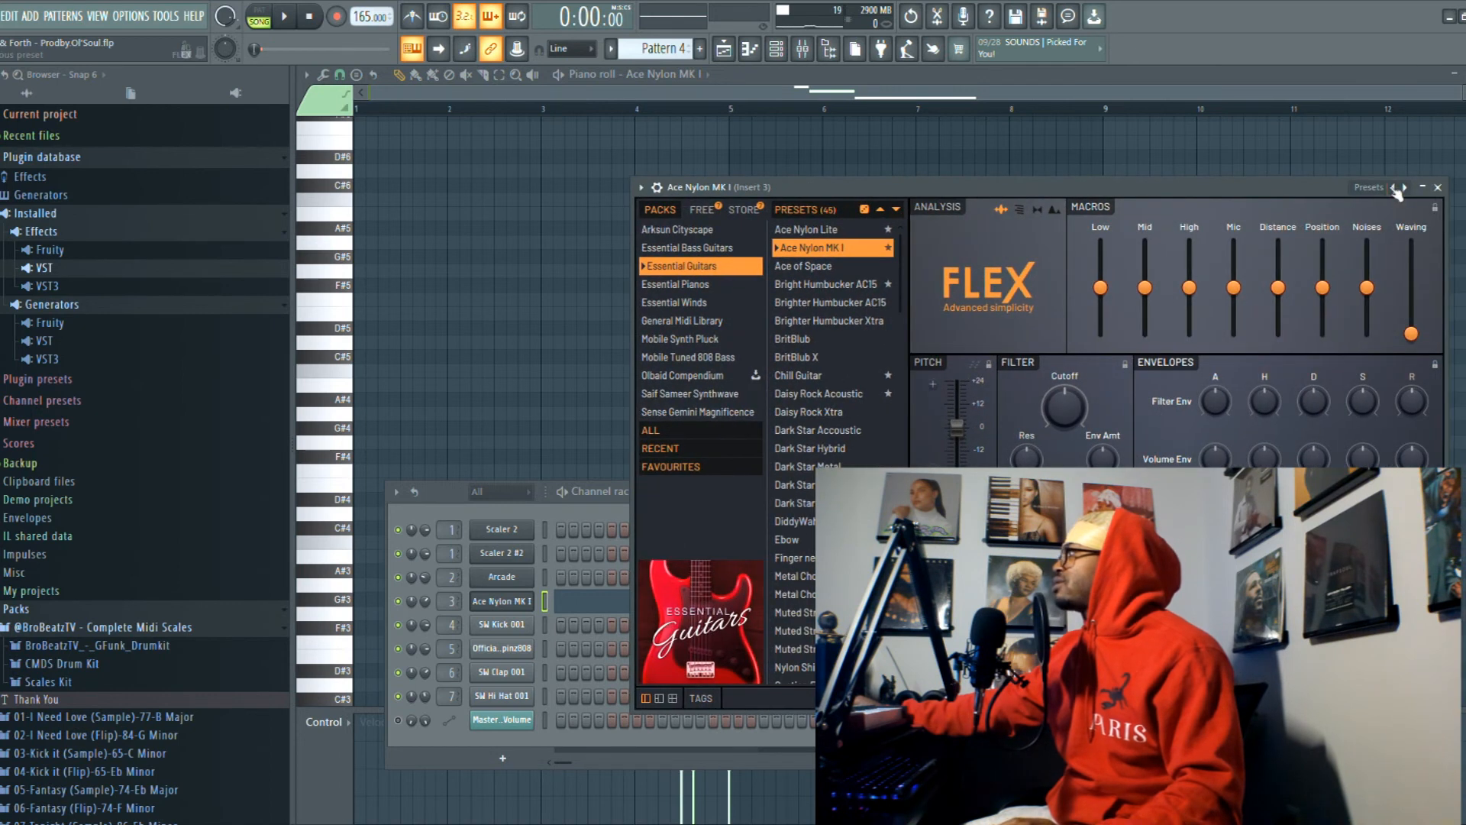
# Close the FLEX window and play back the song with Pattern 4's Ace Nylon MK I notes in view
pyautogui.click(1437, 187)
pyautogui.press('space')
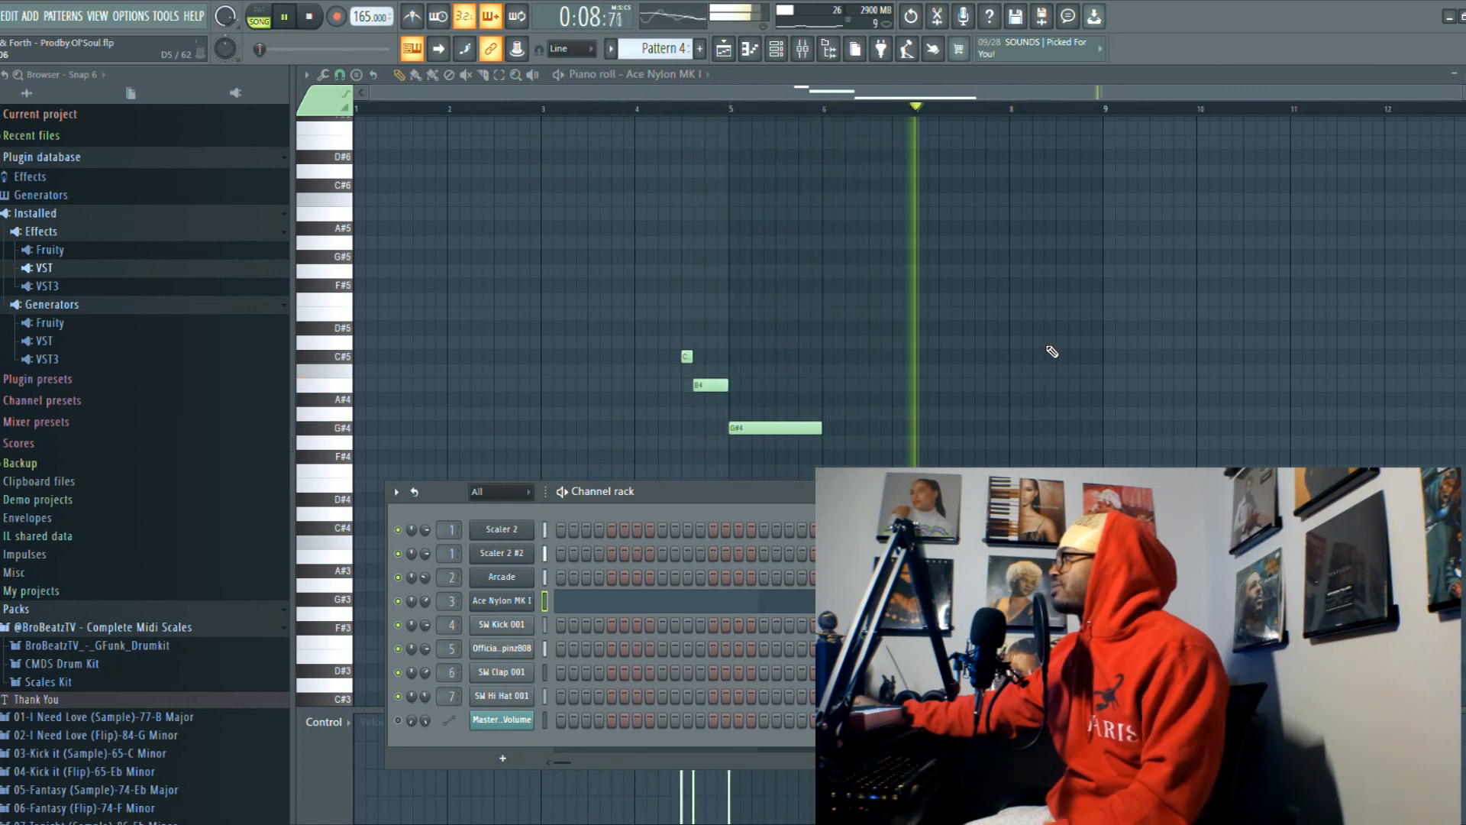
pyautogui.press('space')
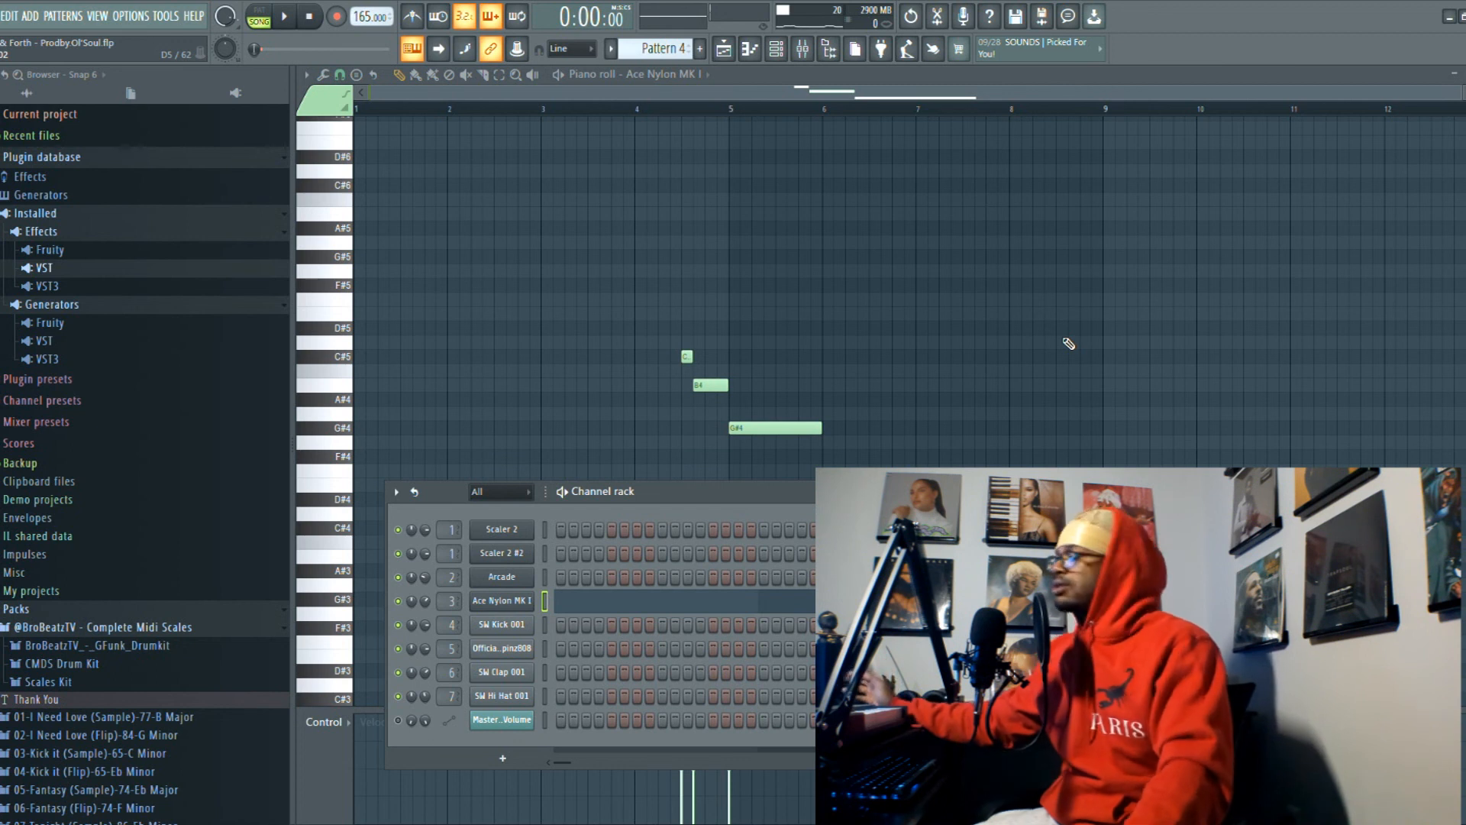
# Show the mixer effects of Insert 3 and examine its Fruity parametric EQ 2, Fruity Love Philter and EffectRack in turn
pyautogui.press('F9')
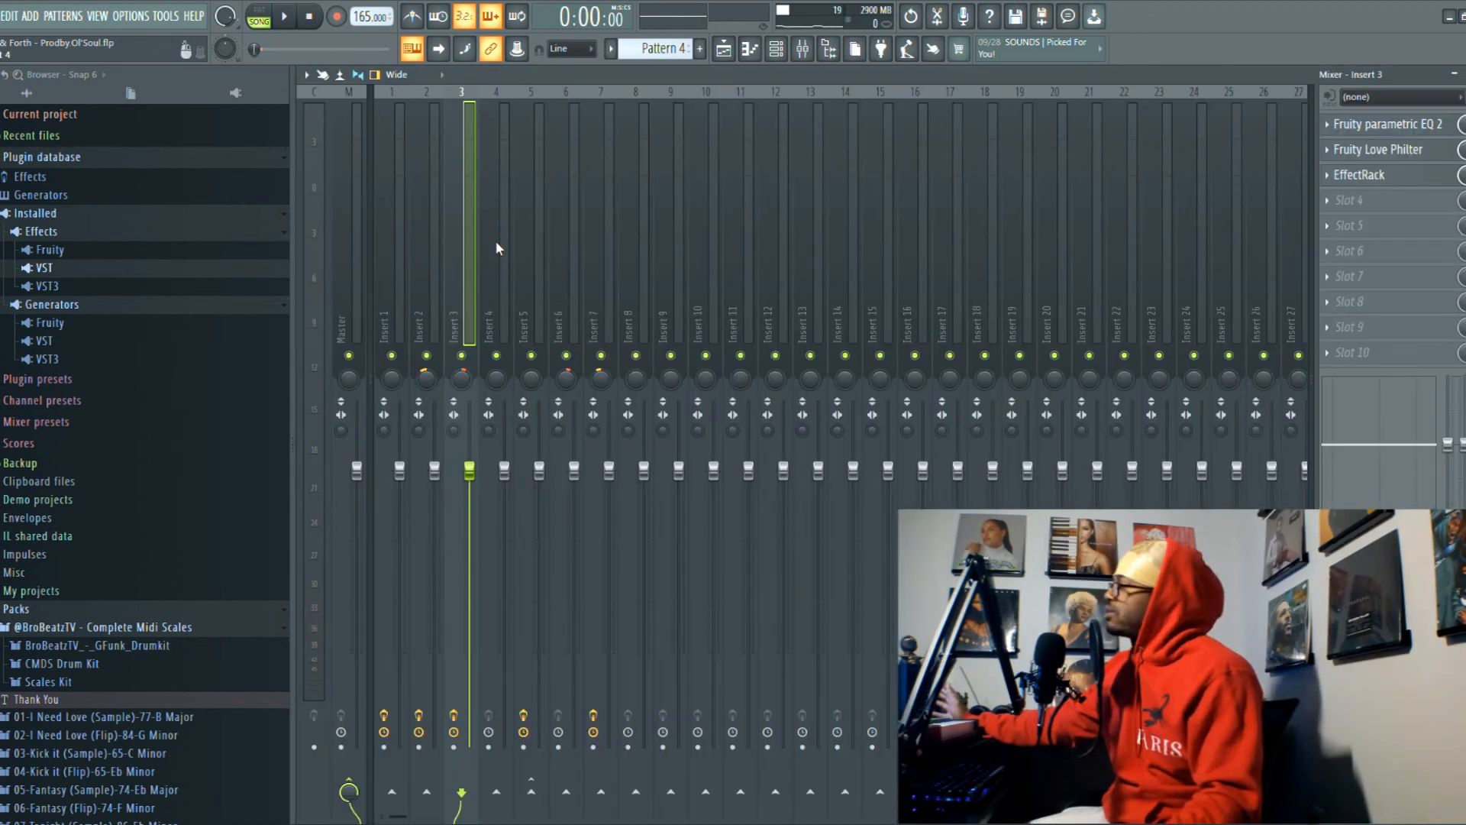
pyautogui.click(1373, 126)
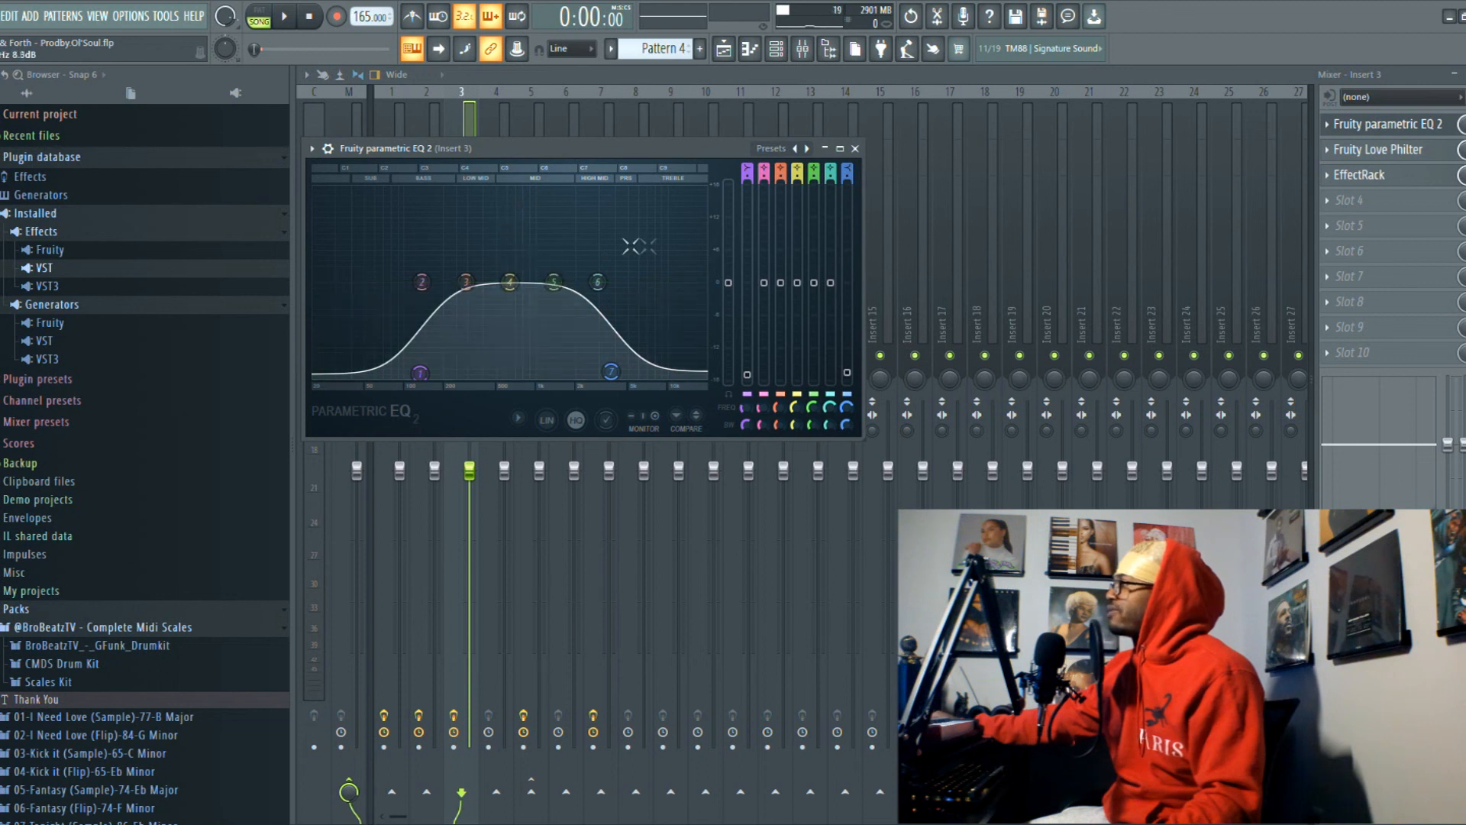
pyautogui.click(855, 148)
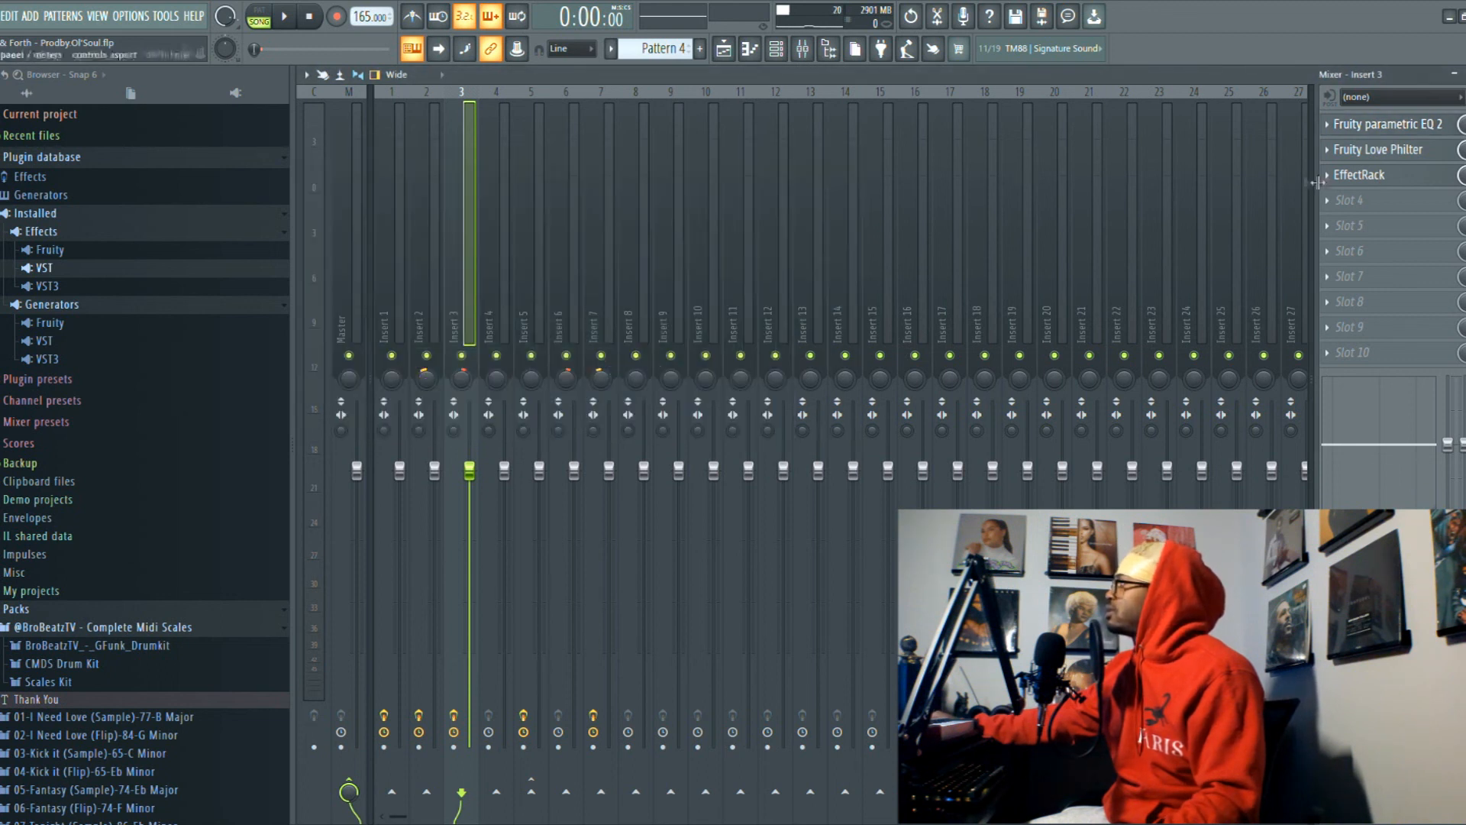
pyautogui.click(1365, 152)
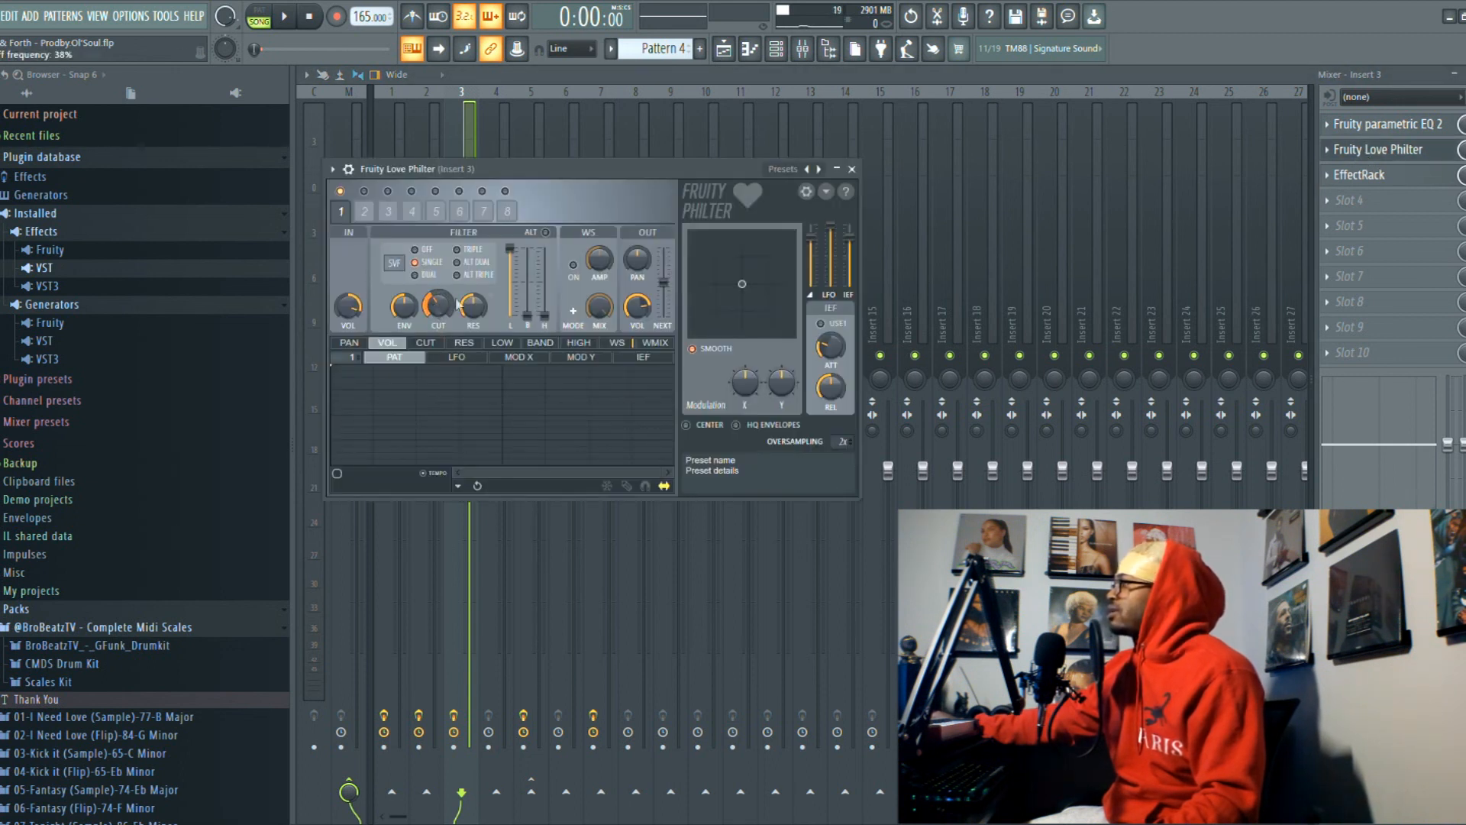
pyautogui.click(853, 170)
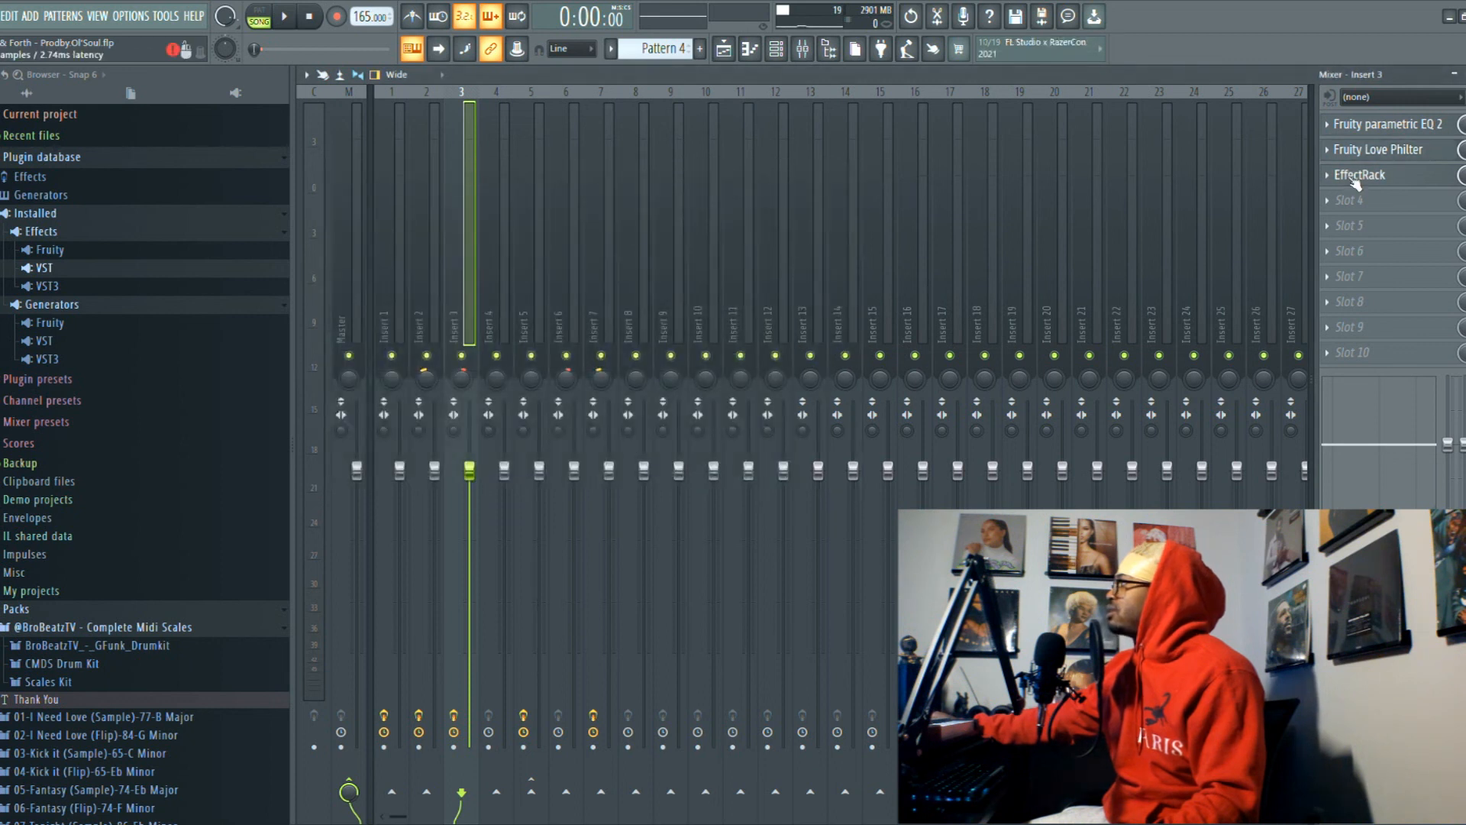
pyautogui.click(1357, 179)
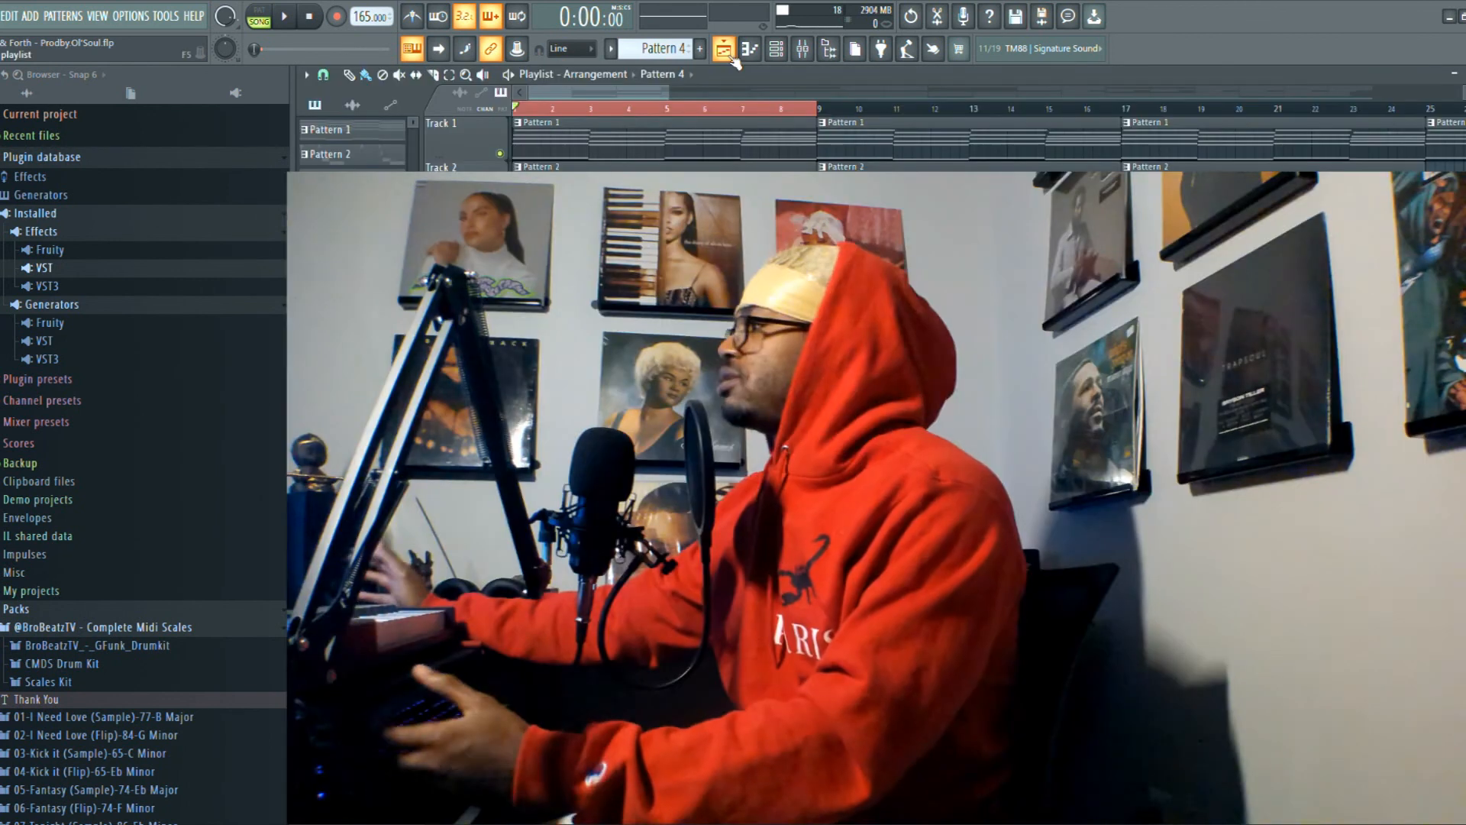
# Return to the playlist and briefly play back the arrangement from the start
pyautogui.click(727, 52)
pyautogui.press('space')
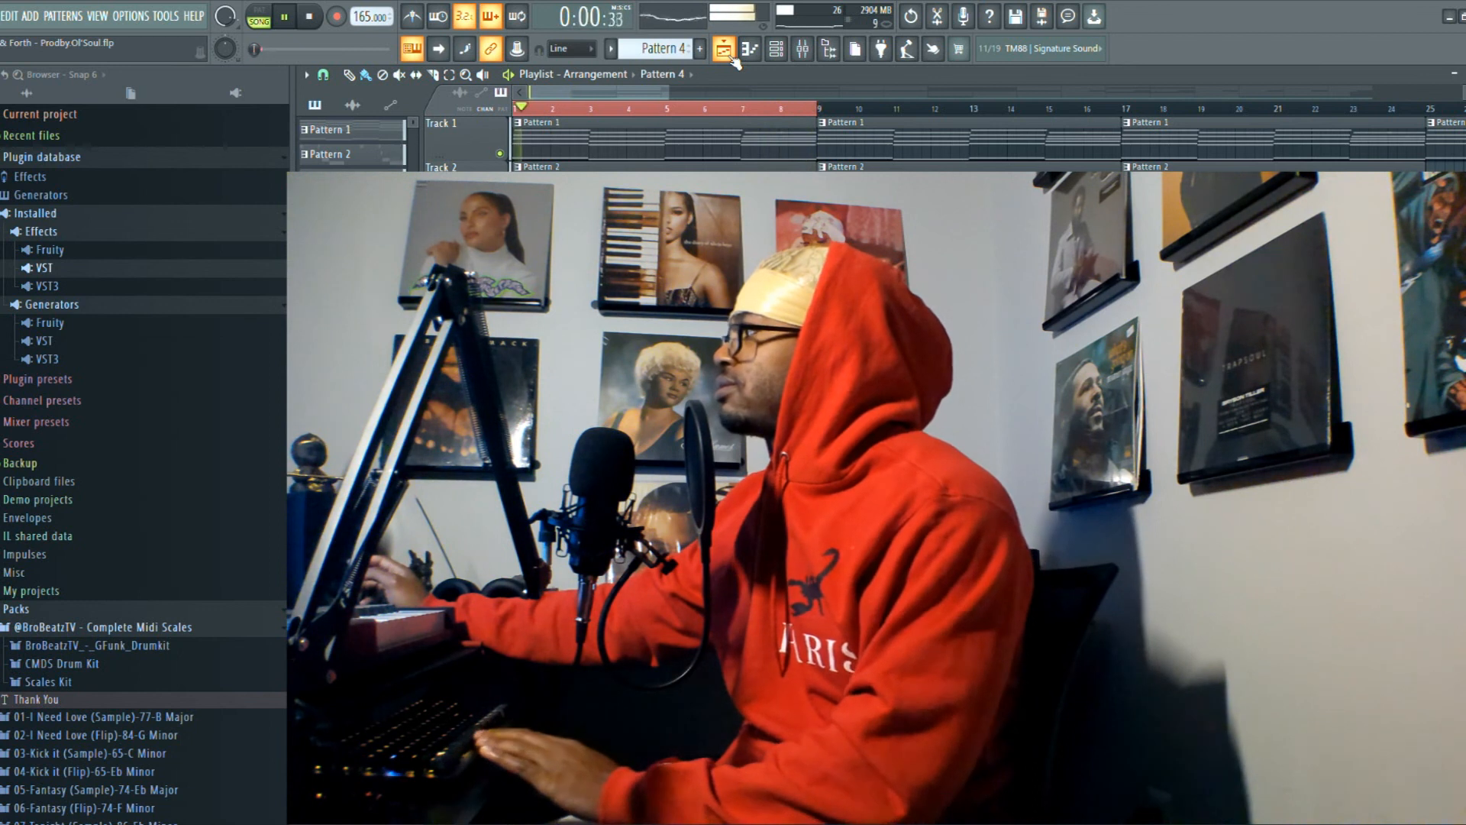
pyautogui.press('space')
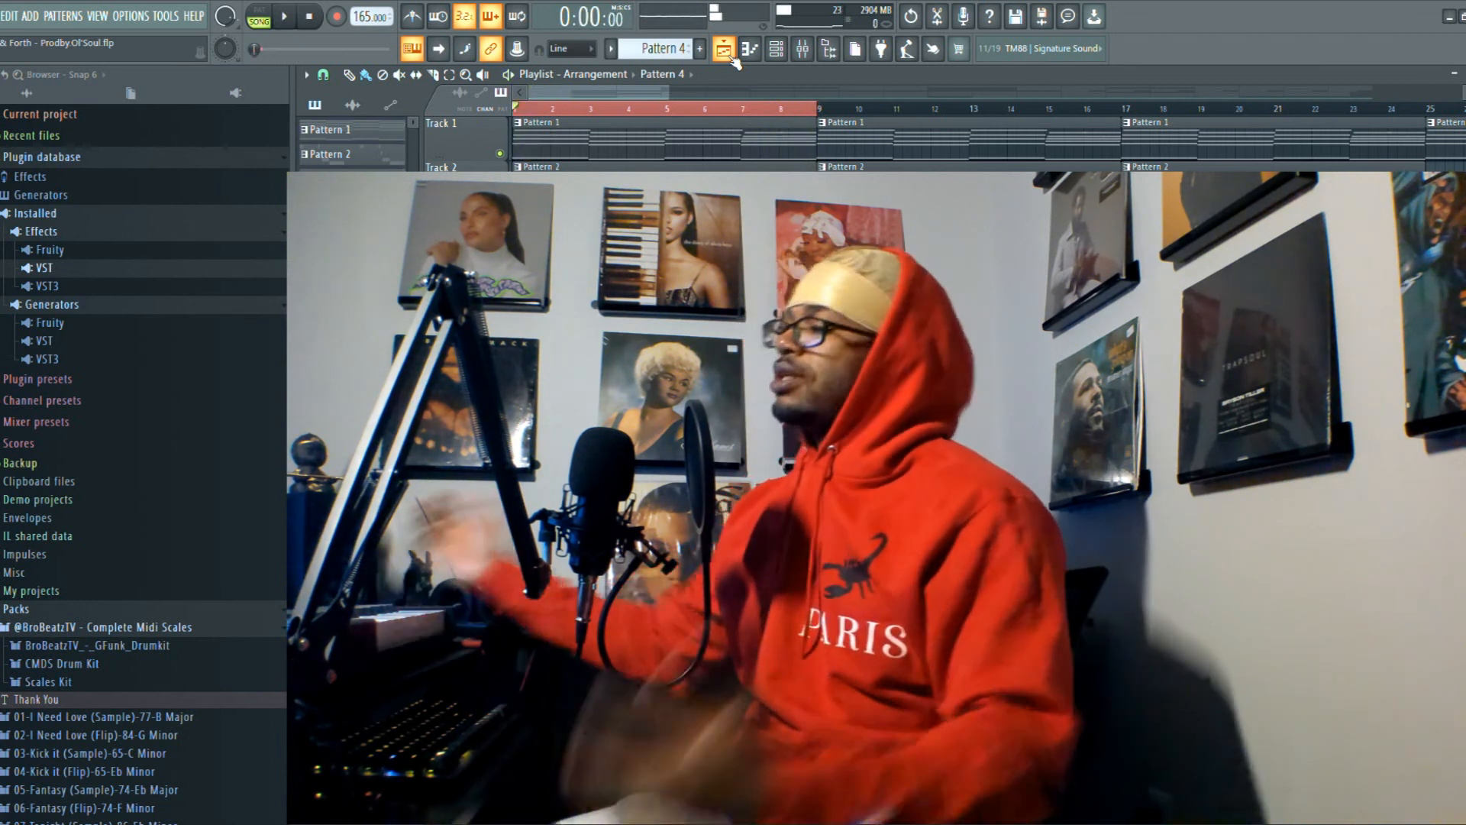